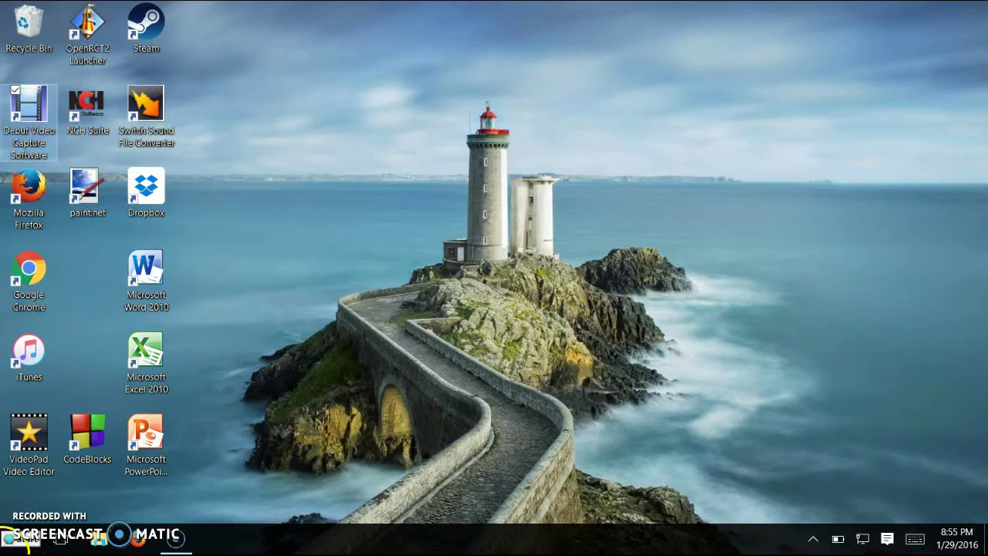
- Search the Start menu for 'hidden' and launch the Show hidden files and folders setting
left_click(22, 540)
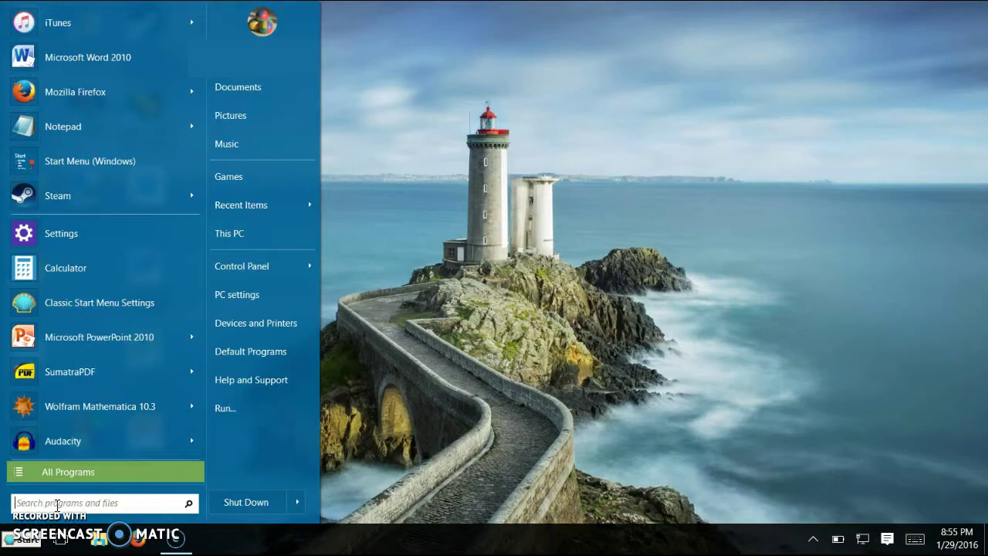
type("hidden")
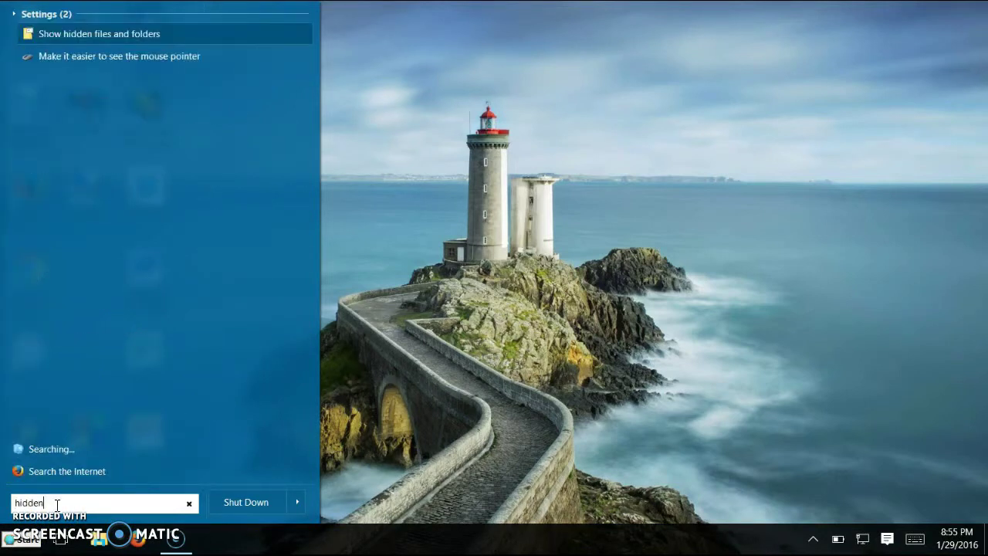
left_click(92, 34)
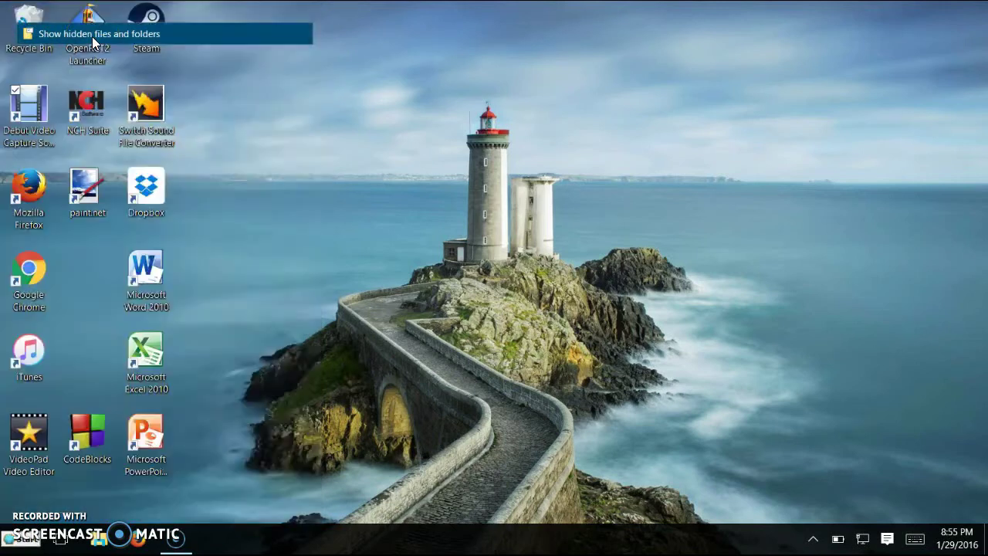
- Apply the option to show hidden files, folders and drives, and close File Explorer Options
left_click_drag(207, 136, 356, 94)
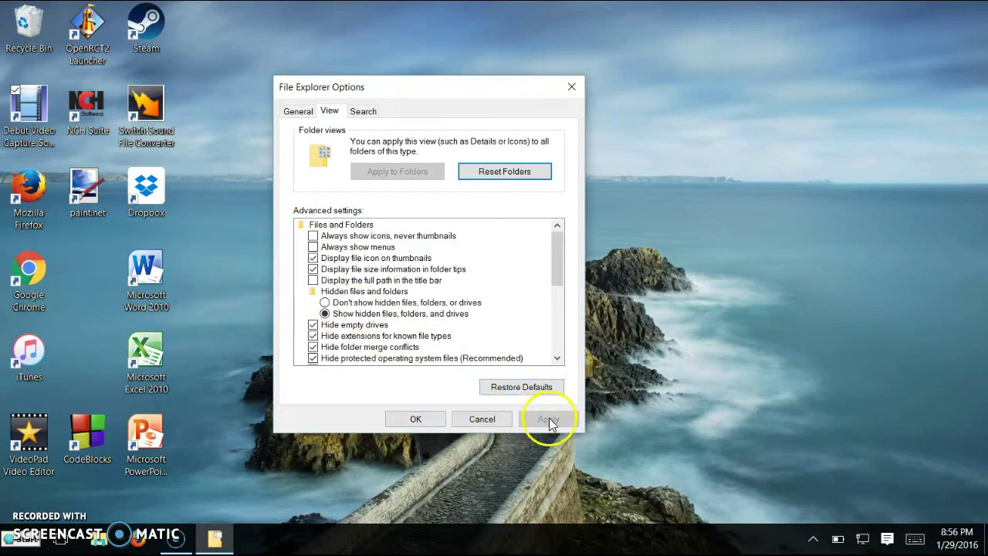
left_click(429, 416)
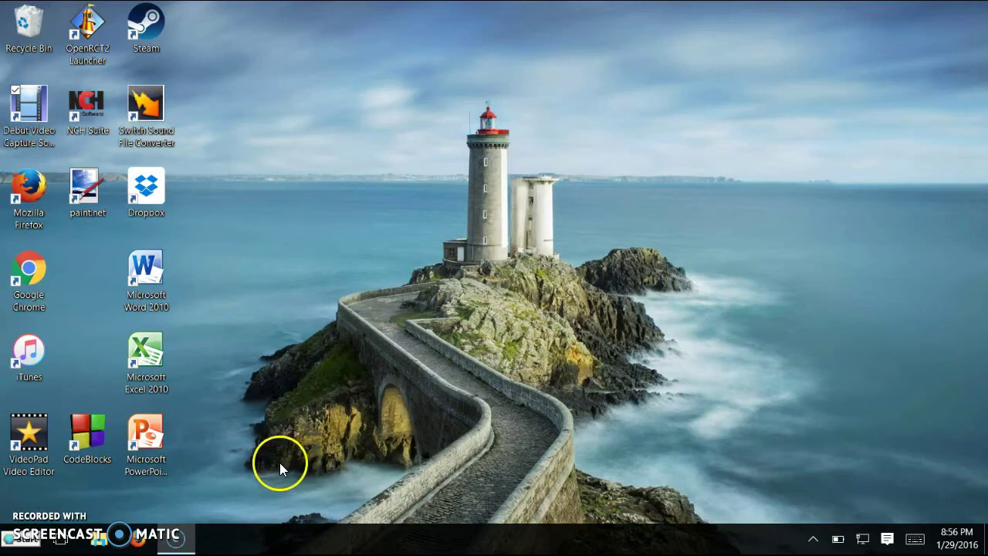
- Browse This PC > Windows (C:) > Users to the user's profile folder, confirming AppData is visible
left_click(6, 540)
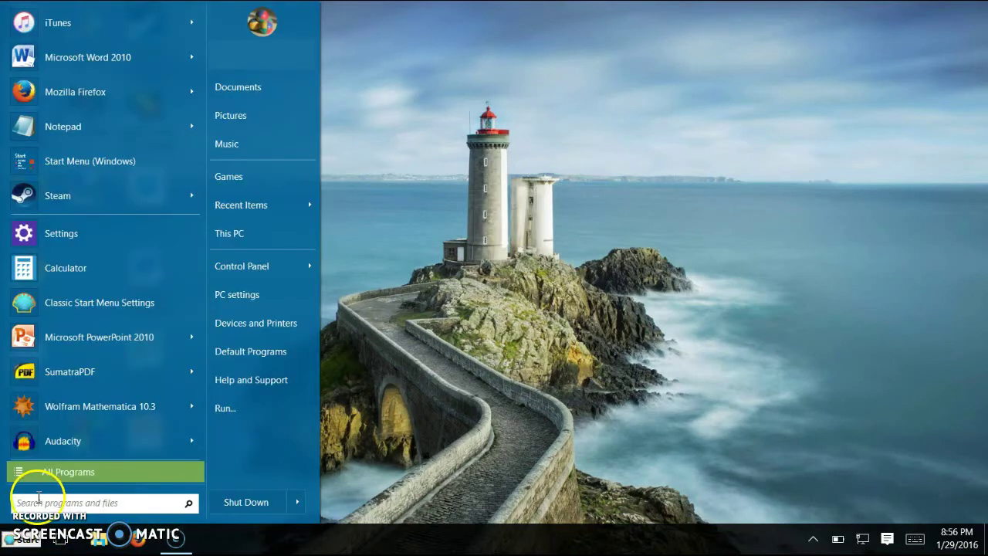
left_click(271, 237)
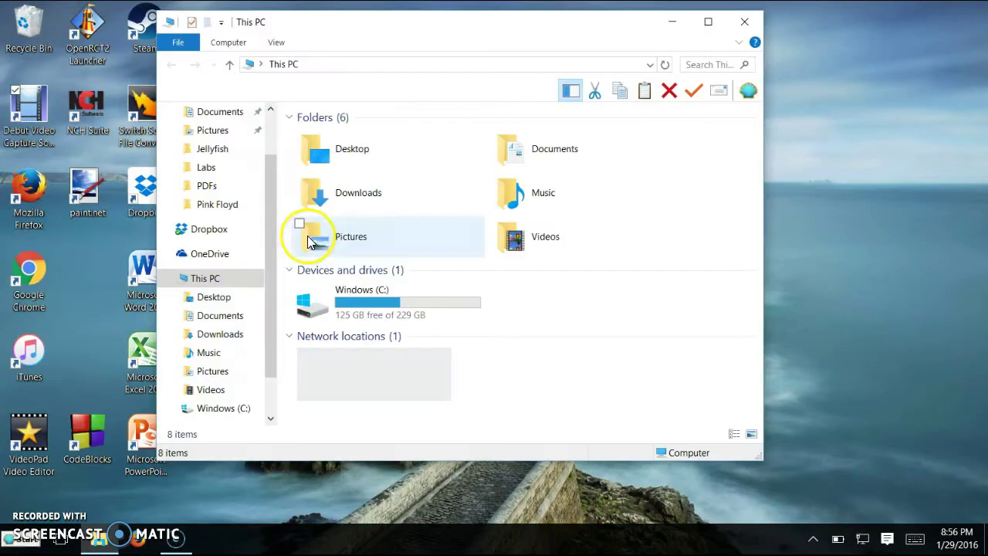
double_click(422, 305)
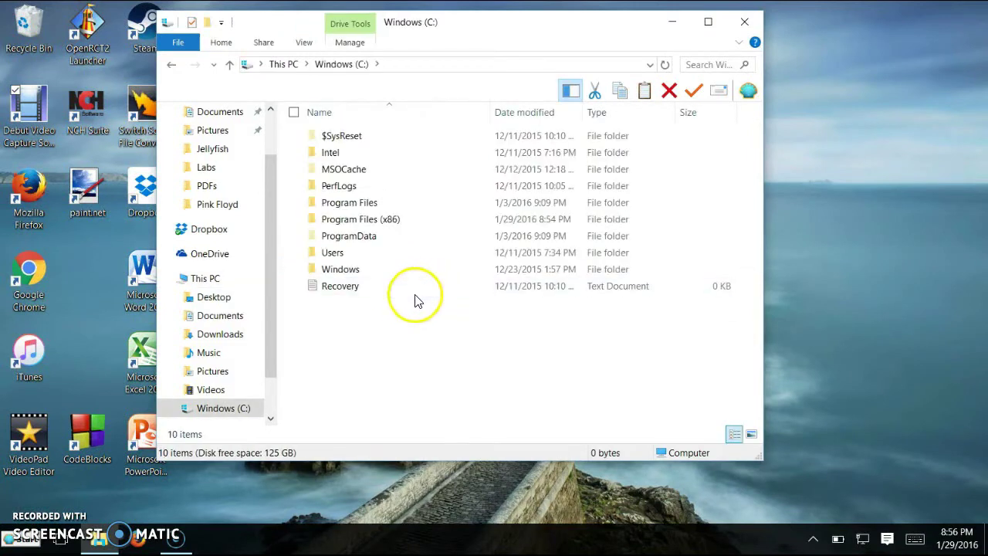
double_click(391, 258)
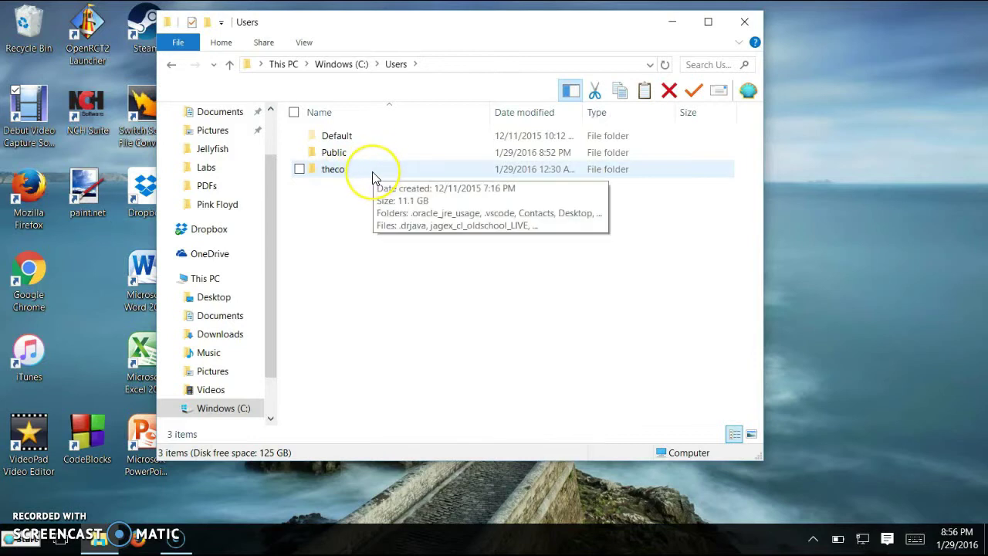
double_click(373, 177)
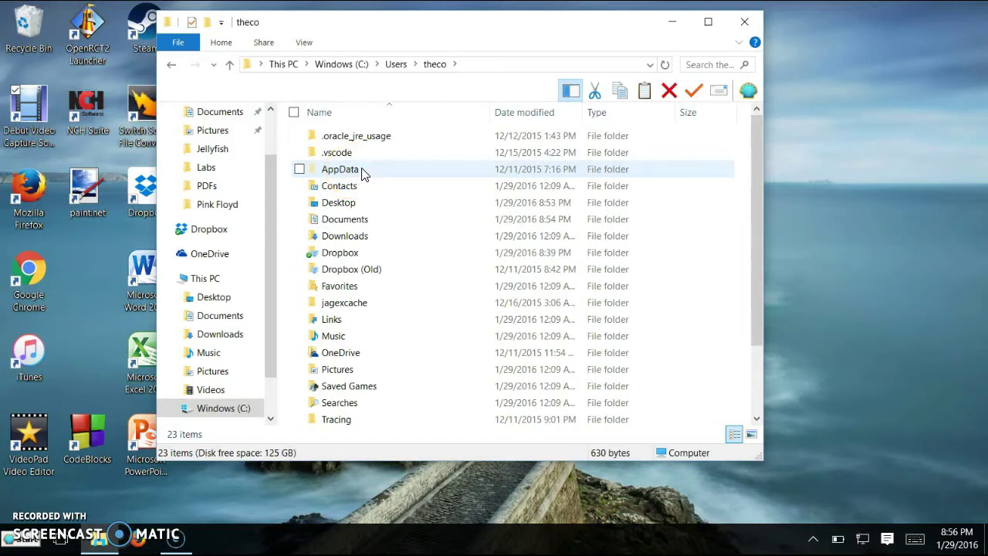
double_click(363, 174)
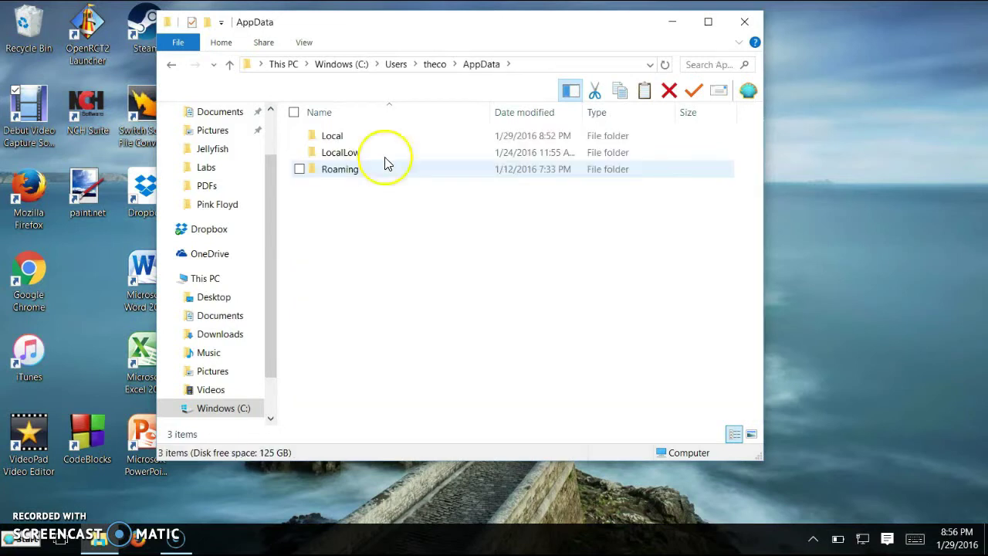
left_click(434, 64)
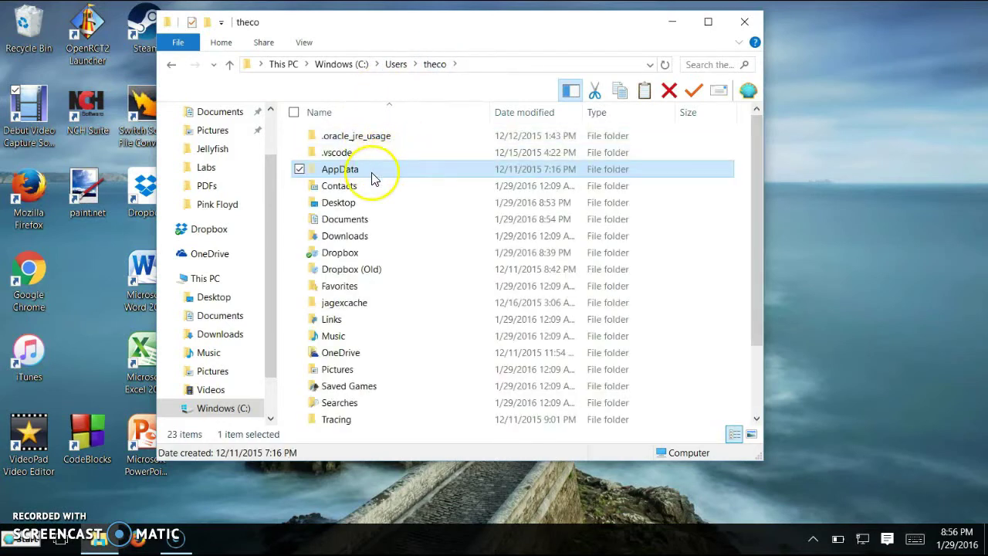
mouse_move(388, 175)
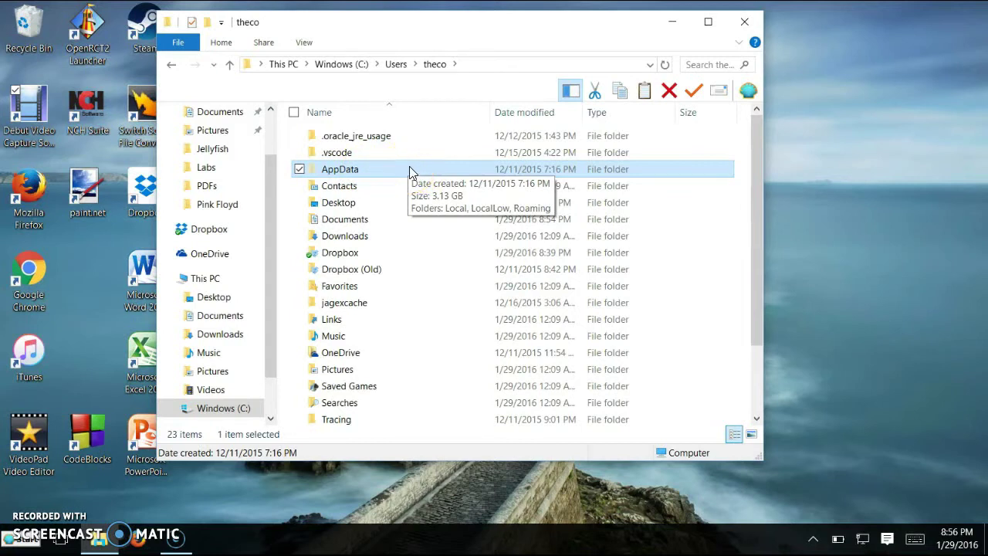
- Navigate to AppData\Local\Packages\Microsoft.Windows.ContentDeliveryManager_cw5n1h2txyewy\LocalState
double_click(407, 170)
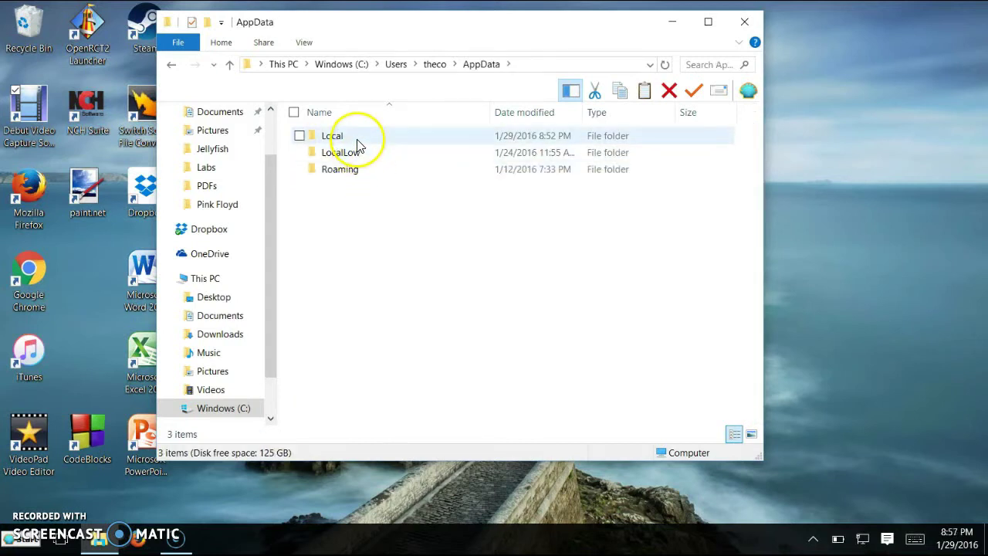
double_click(358, 141)
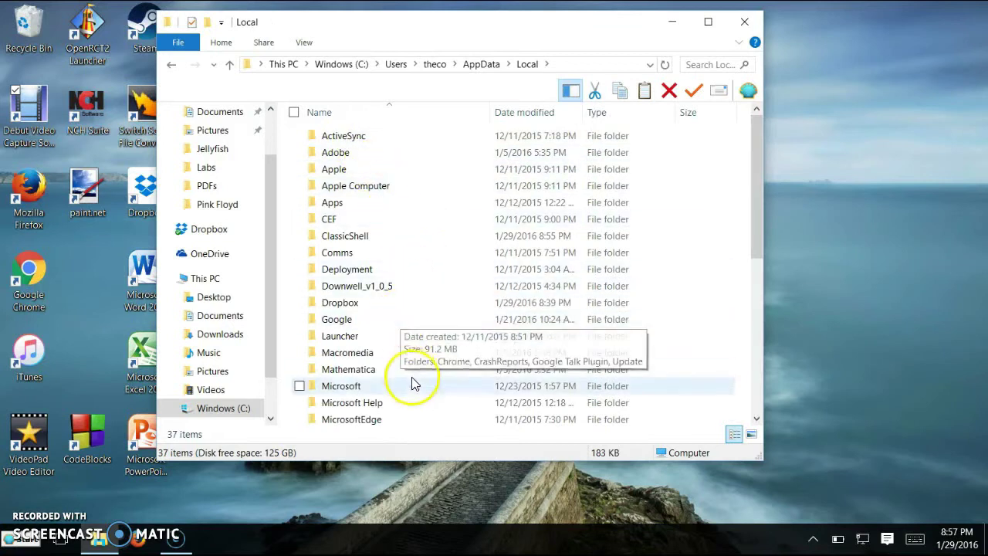
scroll(419, 348, "down", 3)
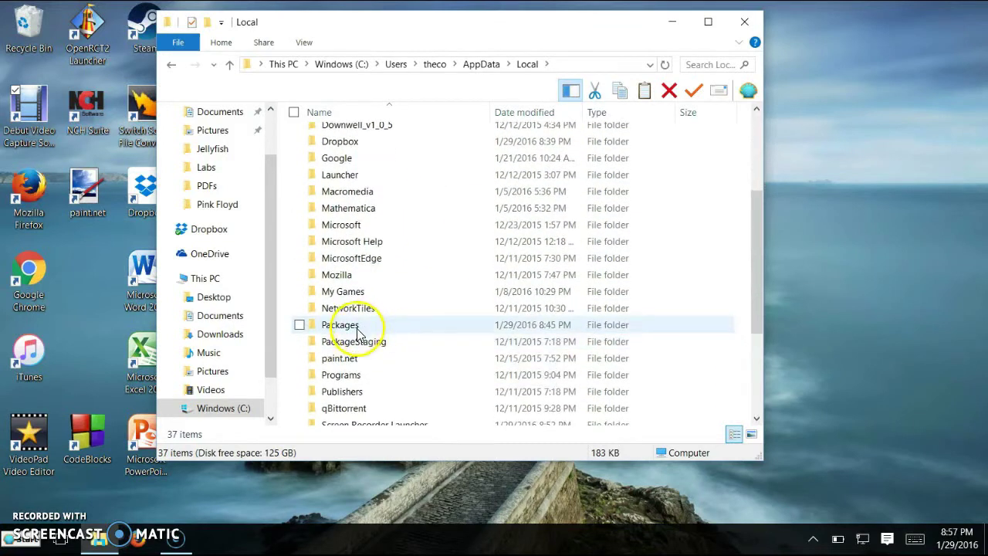
double_click(385, 324)
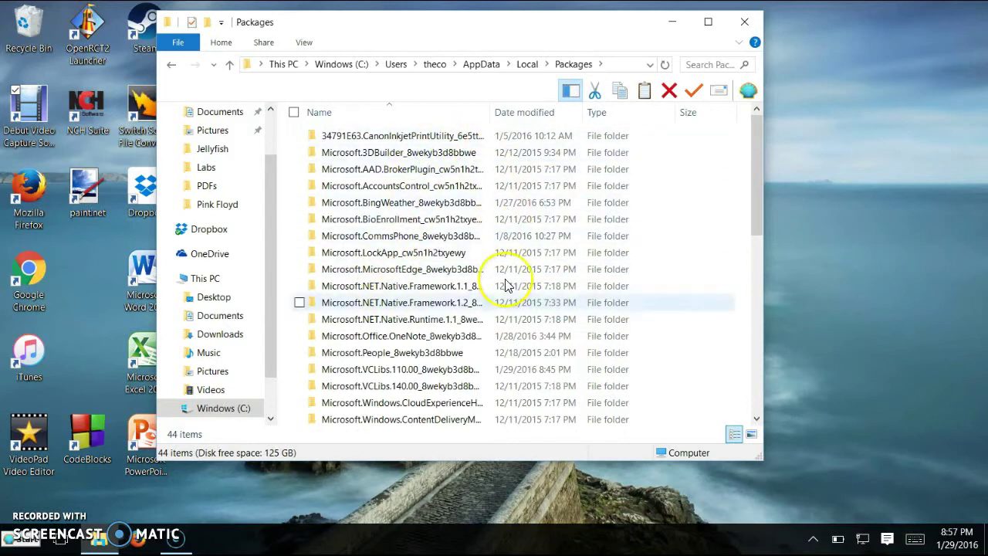
scroll(405, 376, "down", 1)
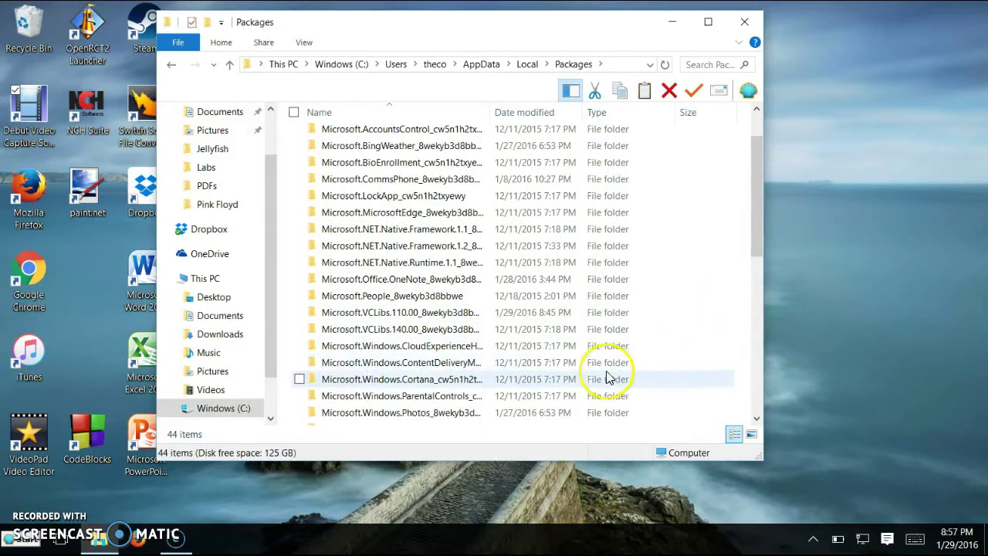
double_click(562, 363)
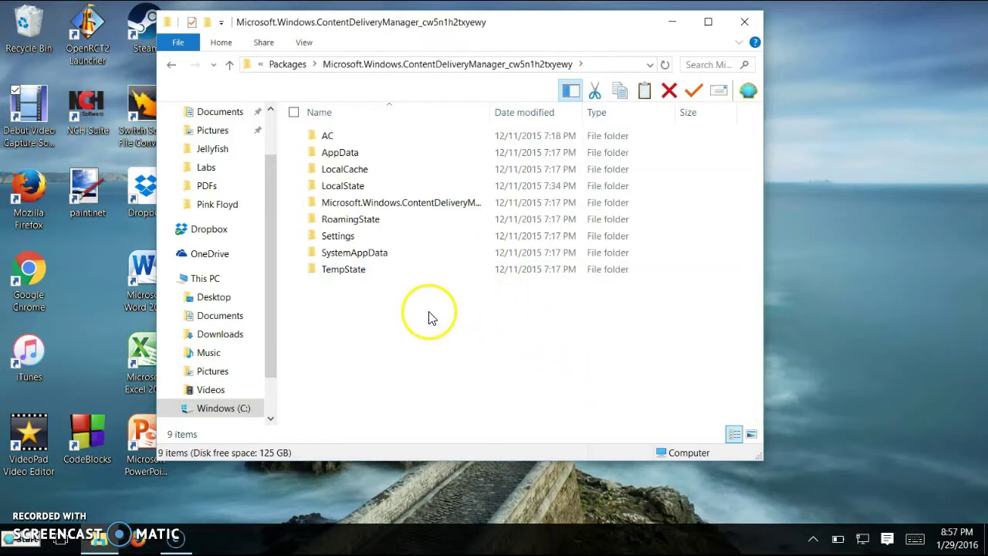
double_click(373, 193)
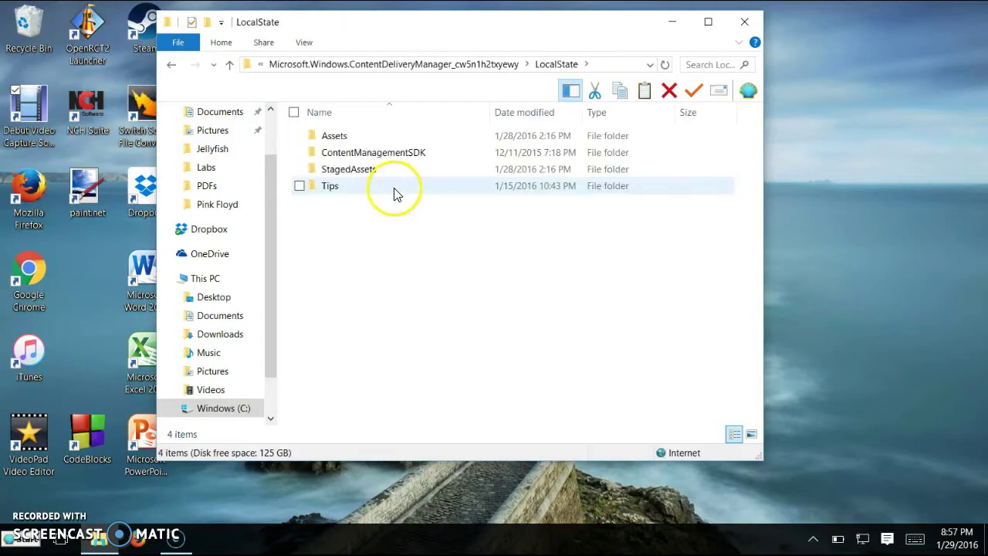
- Open the Assets folder and select the nine large files of roughly 1-1.3 MB each
double_click(408, 139)
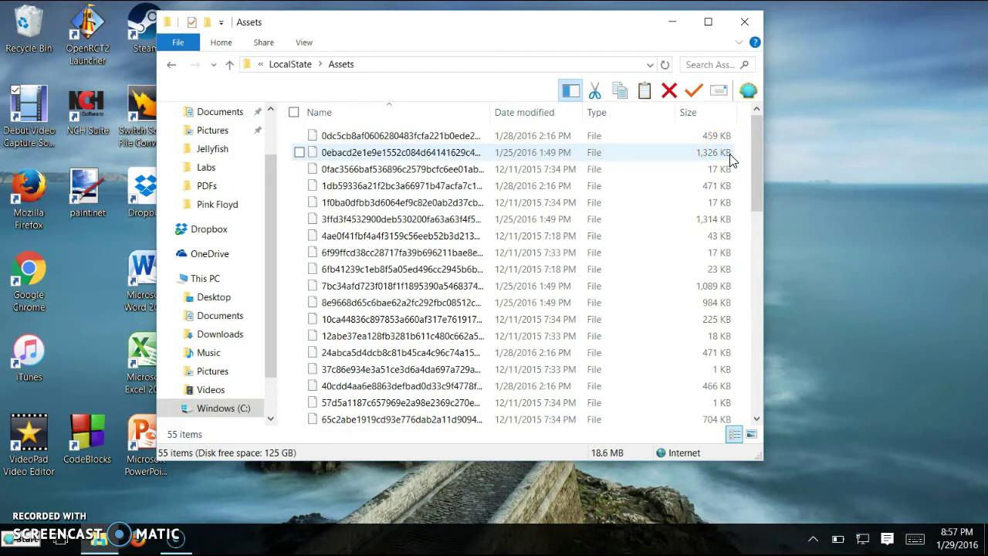
left_click(652, 155)
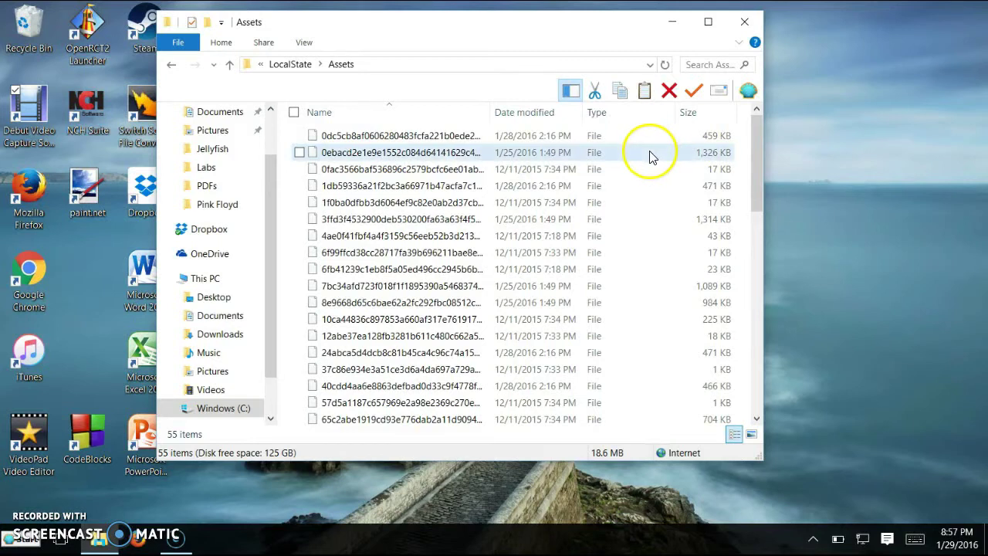
left_click(645, 220, "ctrl")
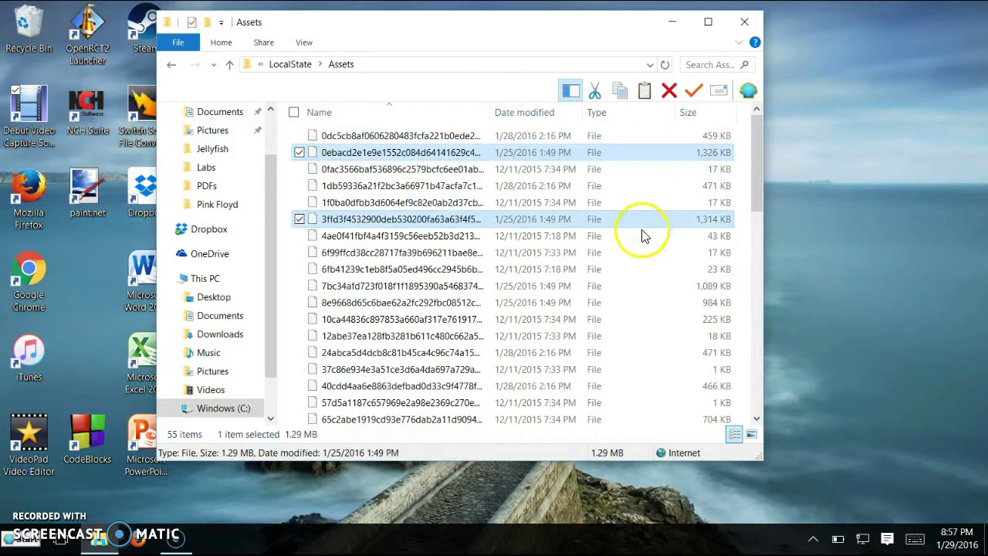
left_click(633, 287, "ctrl")
left_click(628, 303, "ctrl")
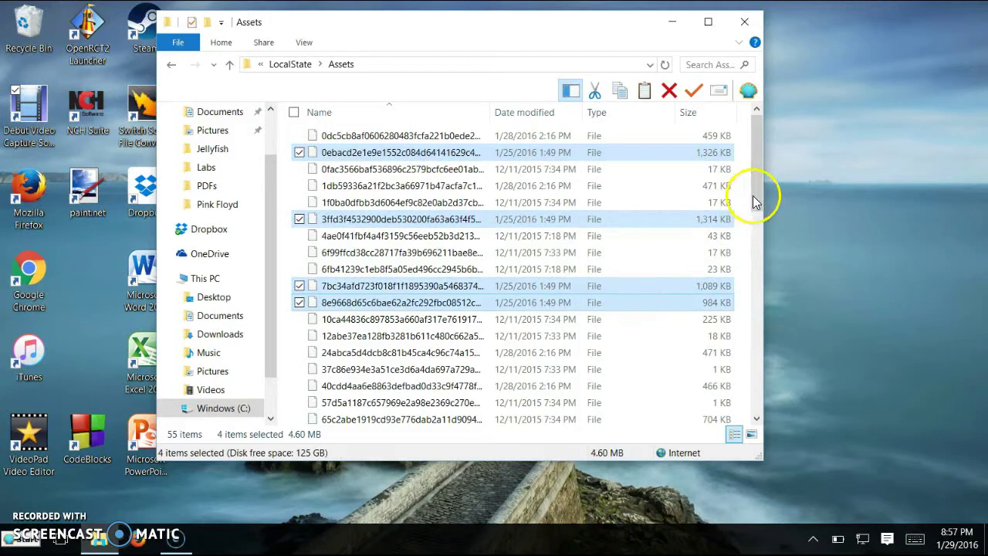
left_click_drag(755, 201, 761, 243)
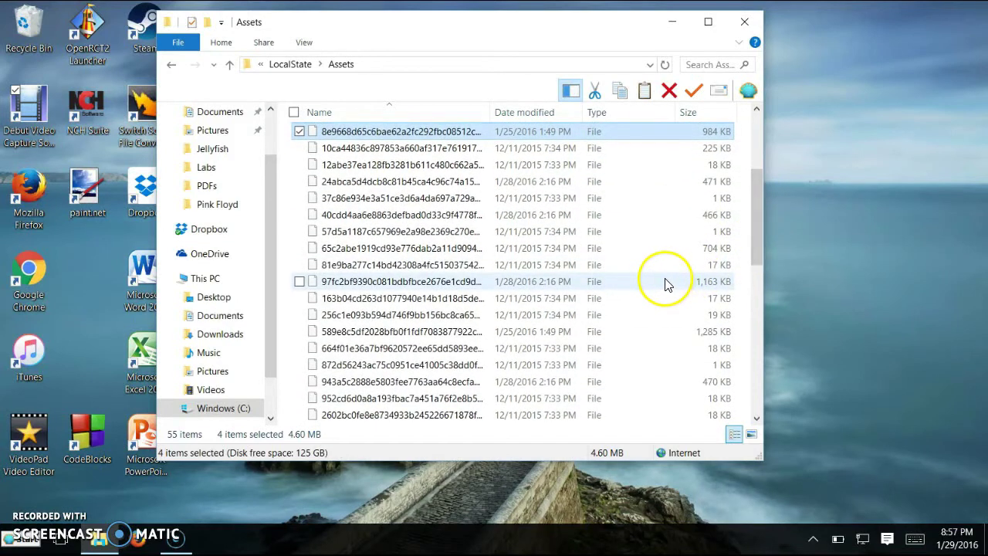
left_click(665, 285, "ctrl")
left_click(643, 332, "ctrl")
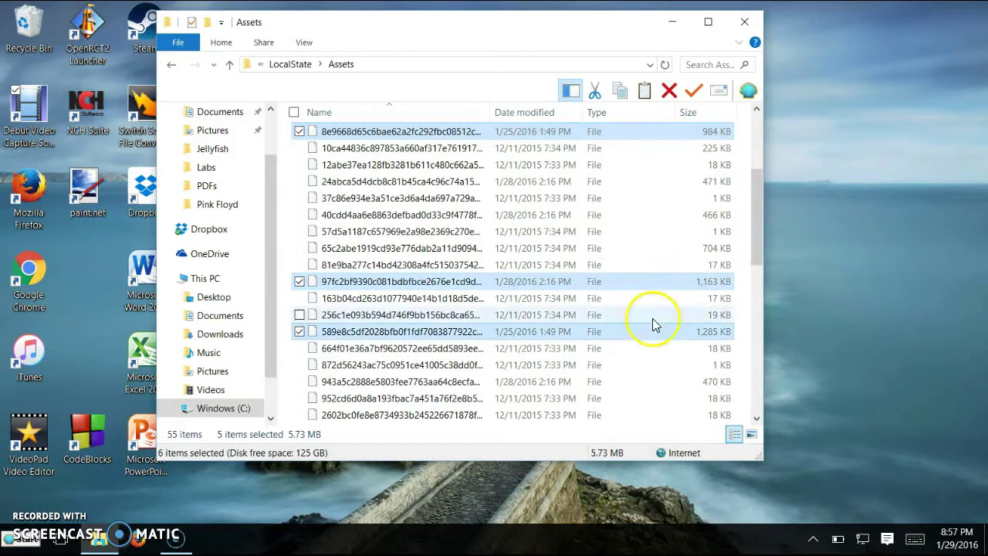
left_click_drag(752, 215, 760, 333)
left_click(643, 240, "ctrl")
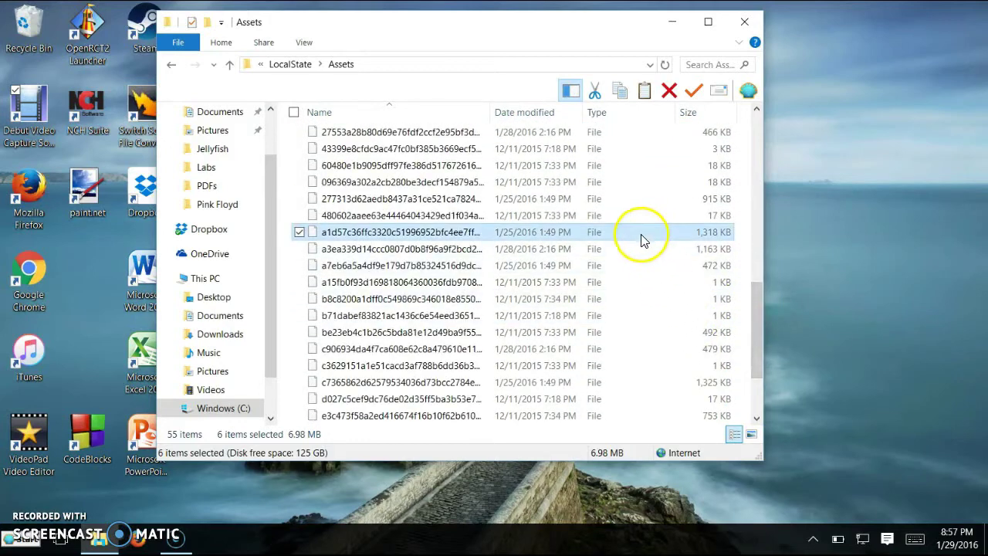
left_click(637, 248, "ctrl")
left_click(640, 382, "ctrl")
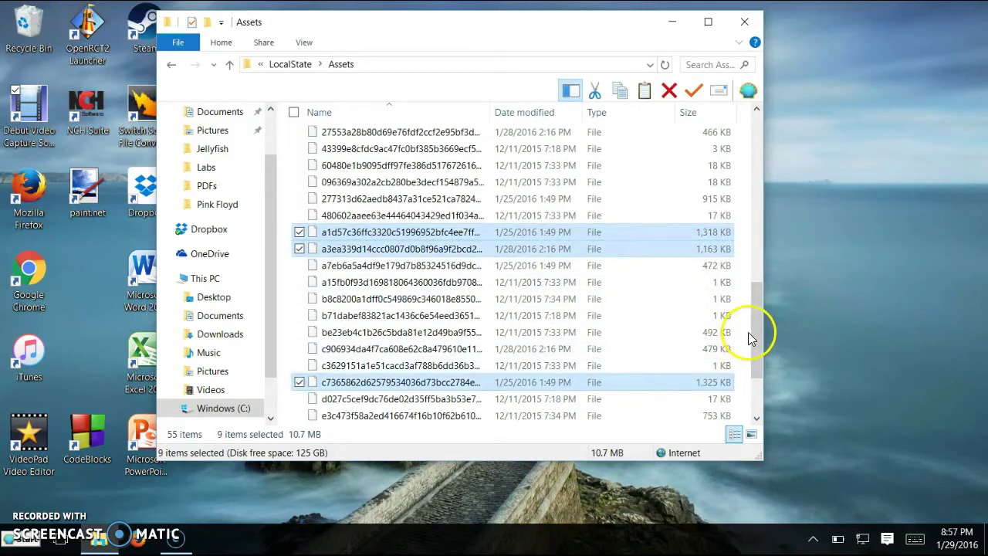
left_click_drag(756, 332, 758, 386)
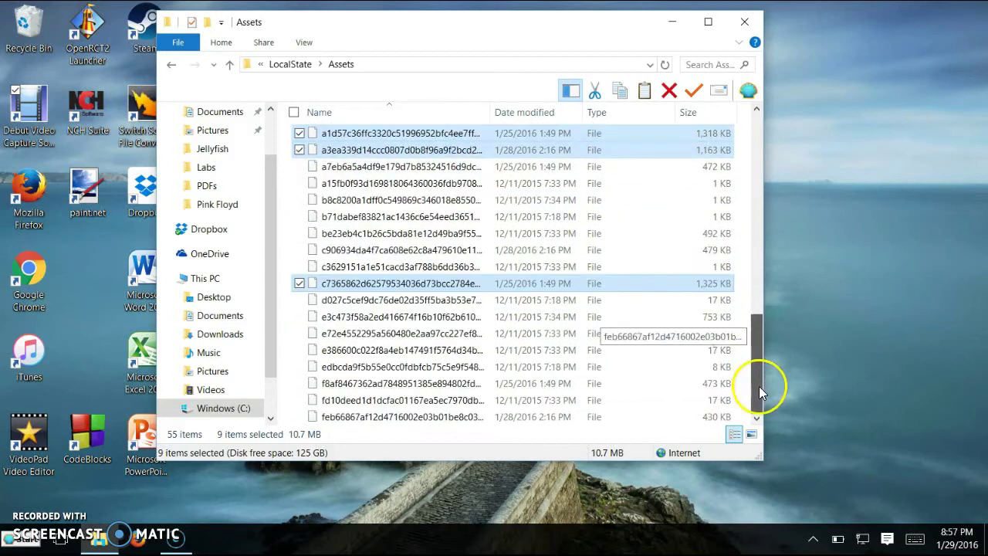
- Copy the nine selected asset files and paste them onto the desktop
right_click(651, 286)
left_click(478, 191)
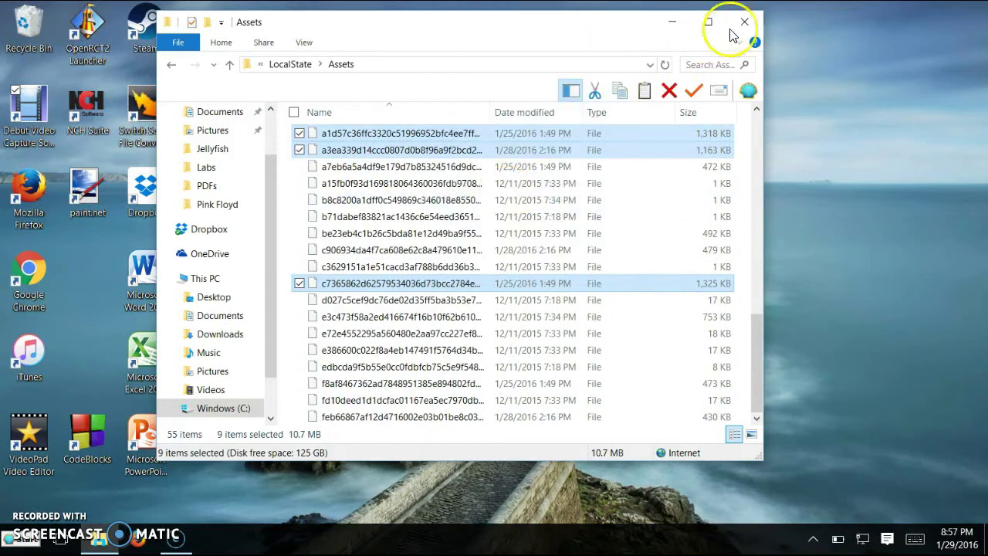
right_click(796, 87)
left_click(642, 157)
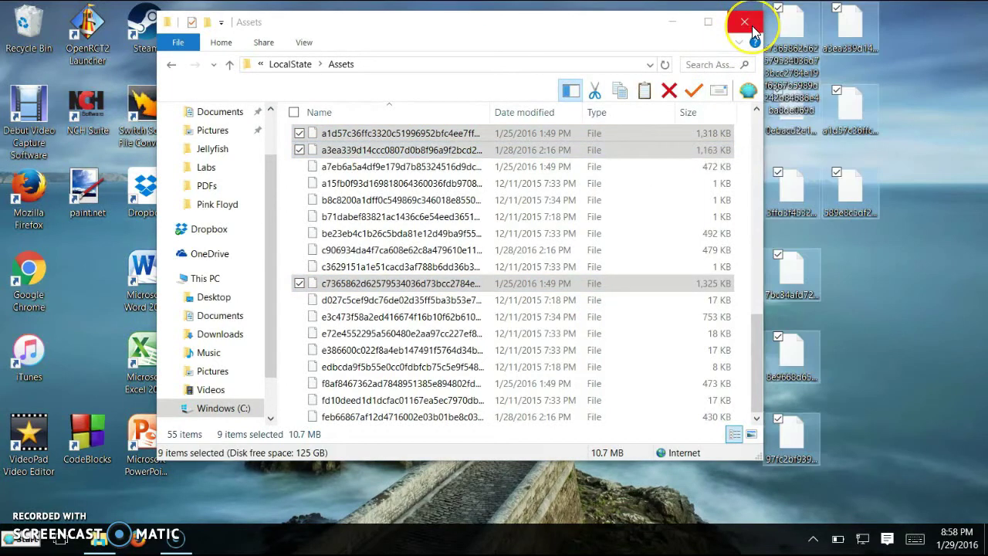
- Close the Assets window and rename the first pasted desktop file to a.jpg
left_click(745, 23)
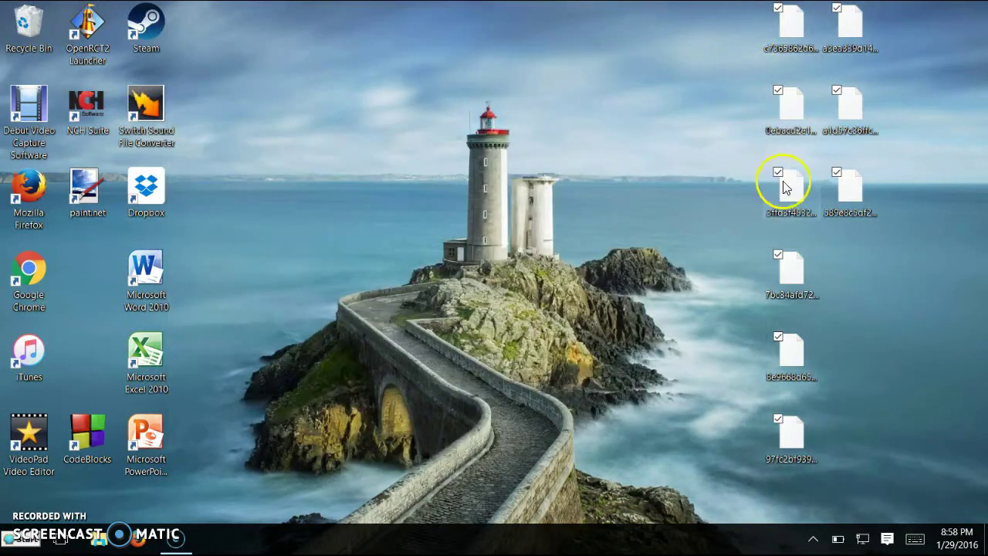
key("ctrl+a")
left_click(784, 36)
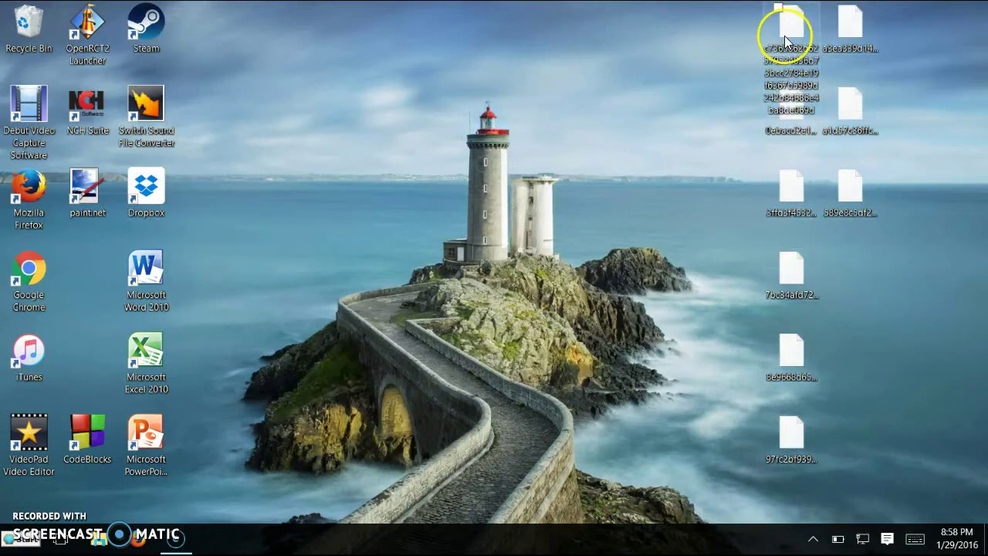
right_click(784, 36)
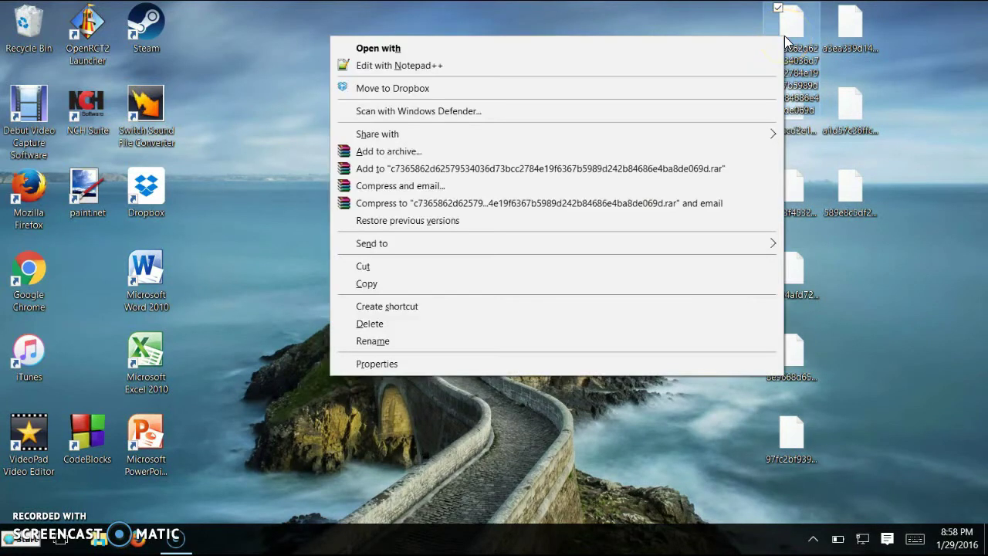
left_click(449, 342)
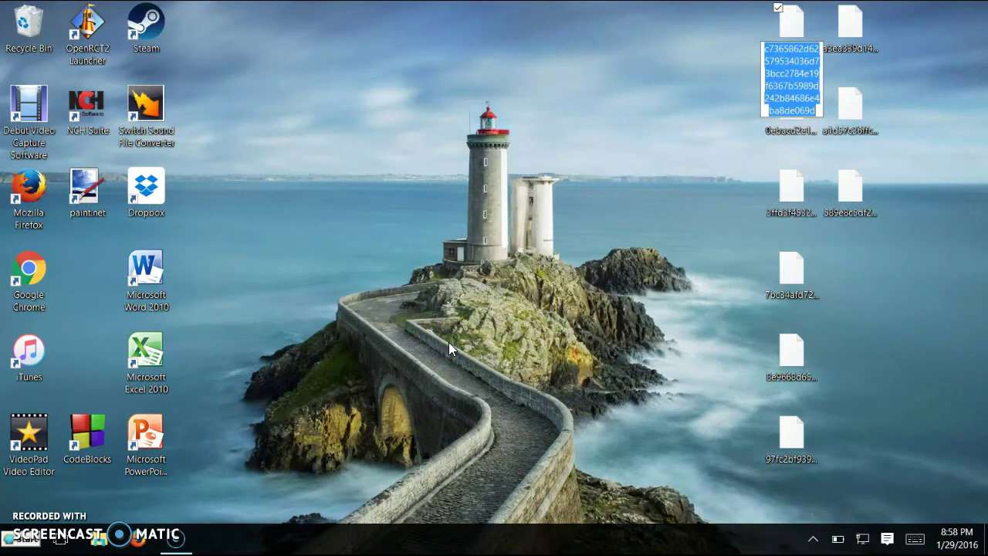
type("a.jpg")
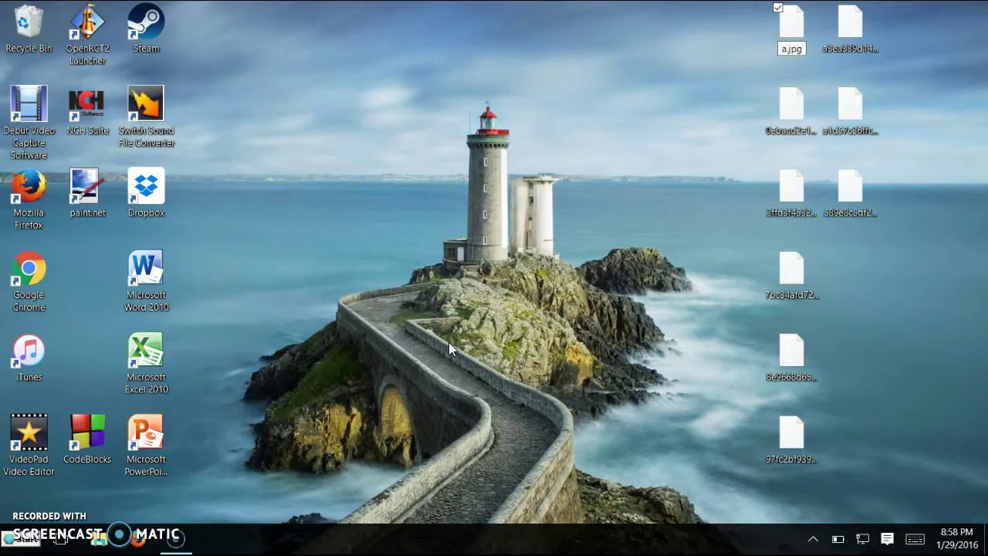
key("Return")
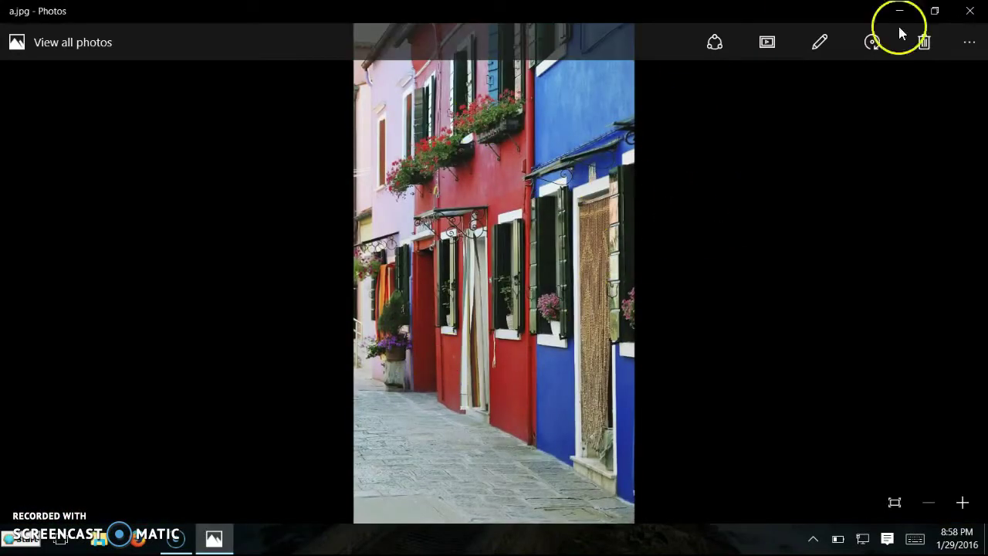
- Close Photos and rename the second pasted asset file to b.jpg
left_click(974, 10)
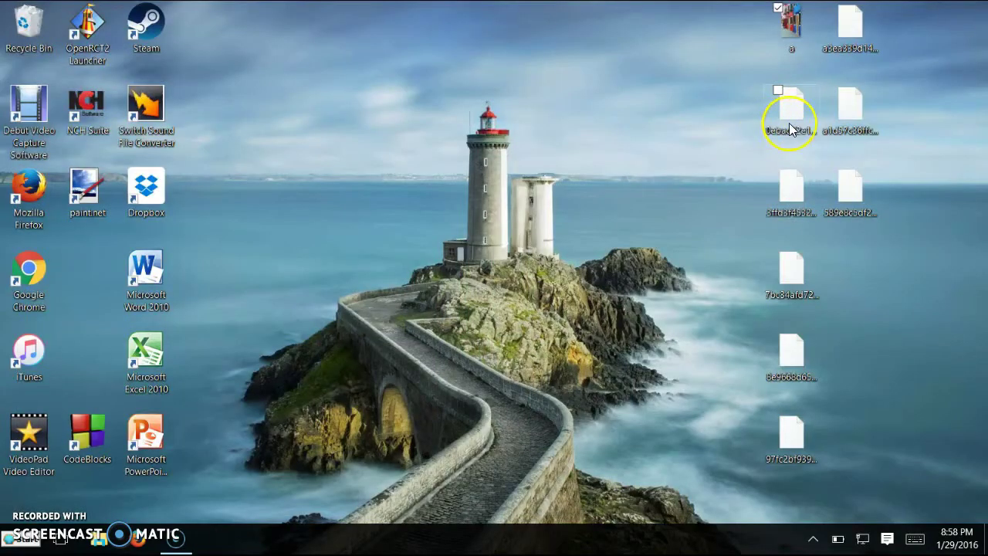
right_click(789, 127)
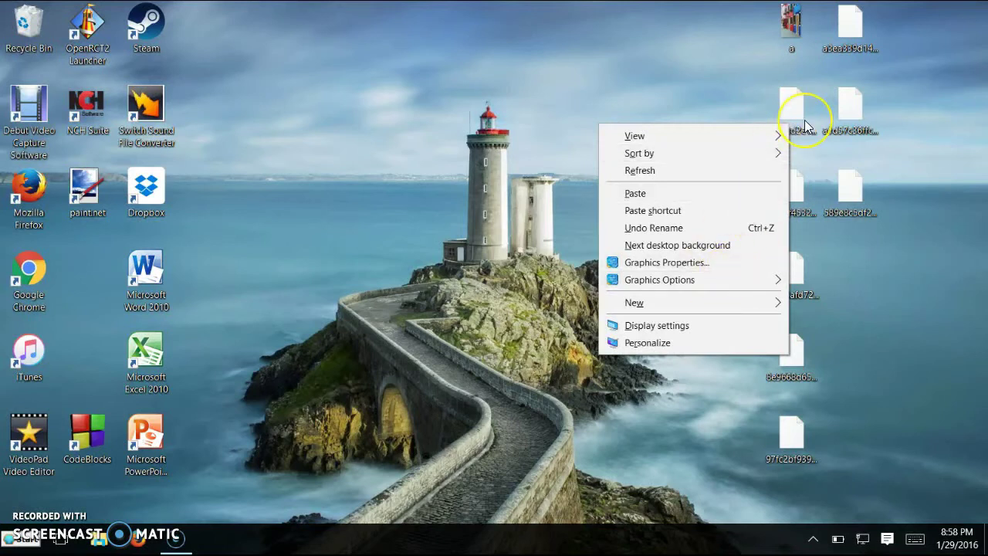
right_click(805, 122)
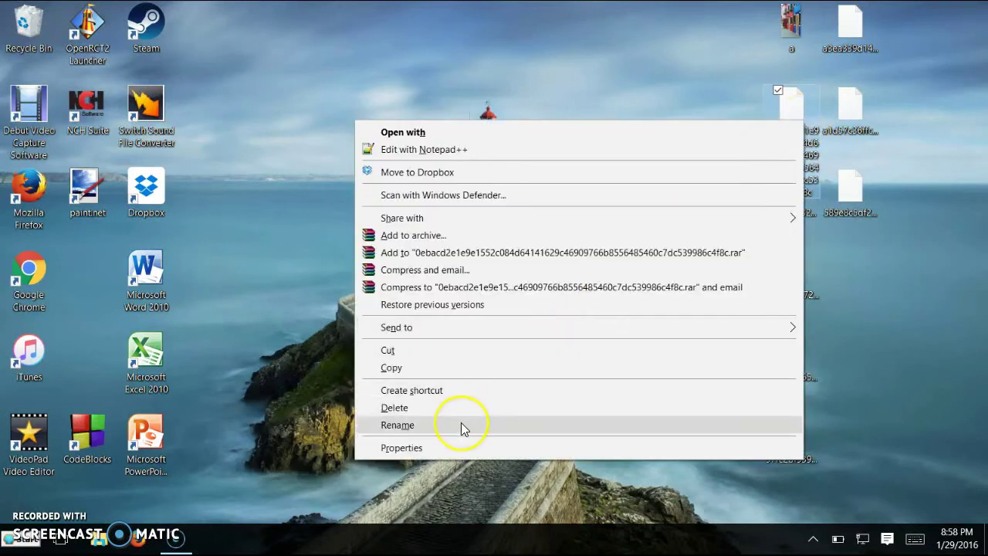
left_click(461, 424)
type("b")
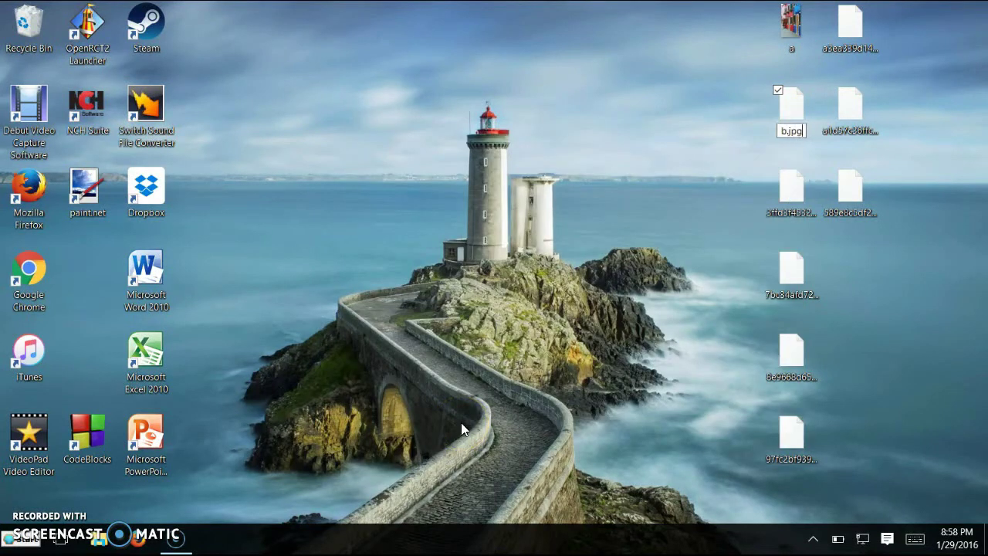
key("Return")
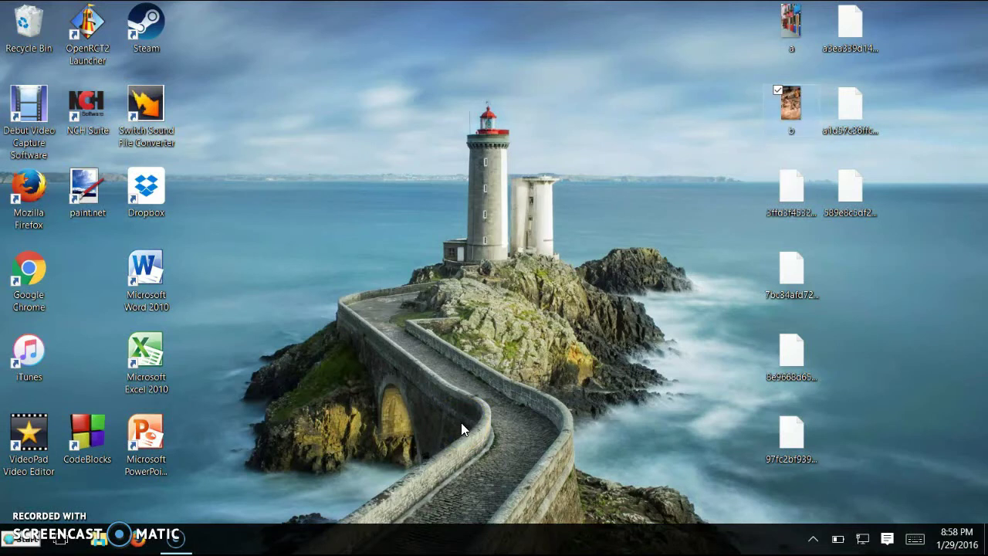
- Rename the third asset file to c.jpg and open it in Photos
left_click(801, 201)
right_click(800, 201)
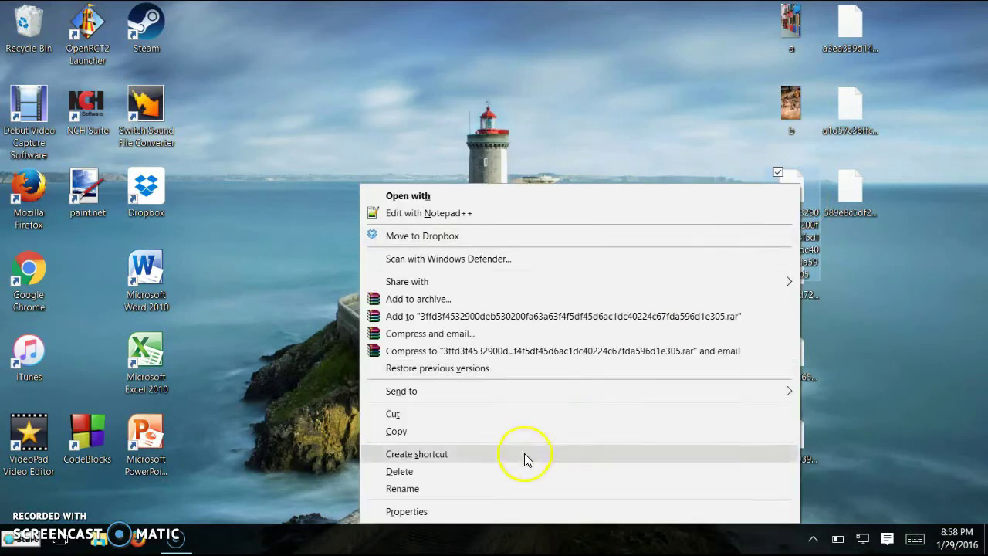
left_click(479, 488)
type("c")
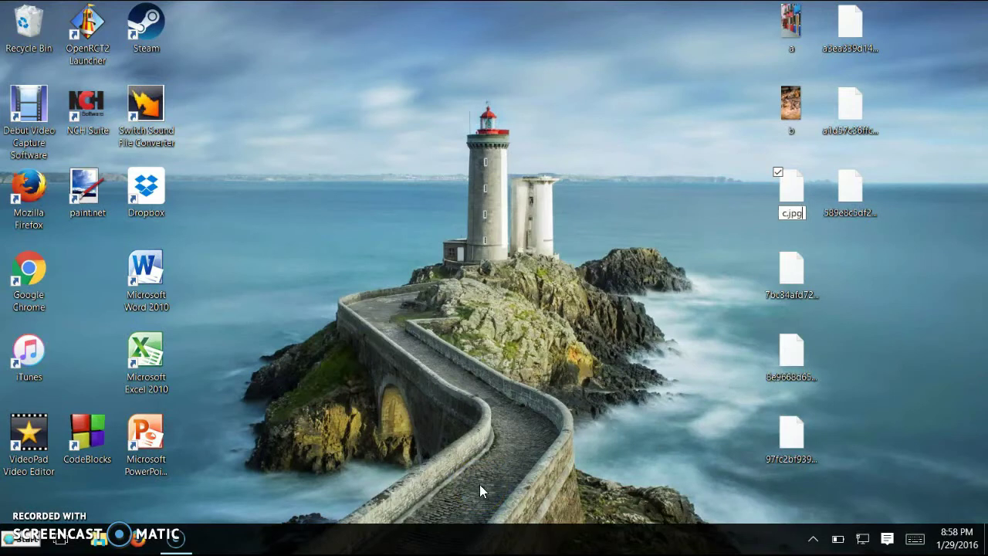
type(".jpg")
key("Return")
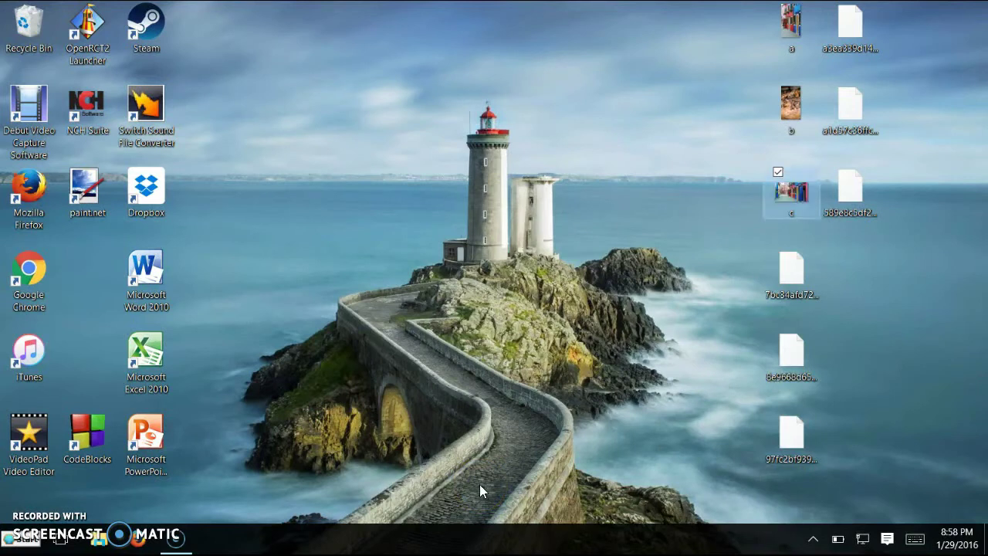
double_click(789, 206)
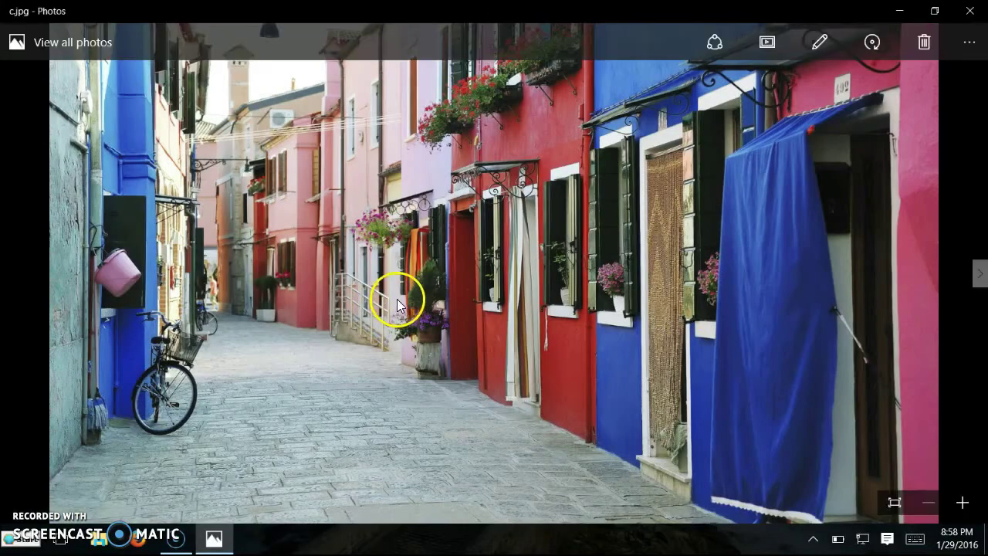
- Rename the next asset file to d.jpg and open it to see the lavender photo
left_click(970, 11)
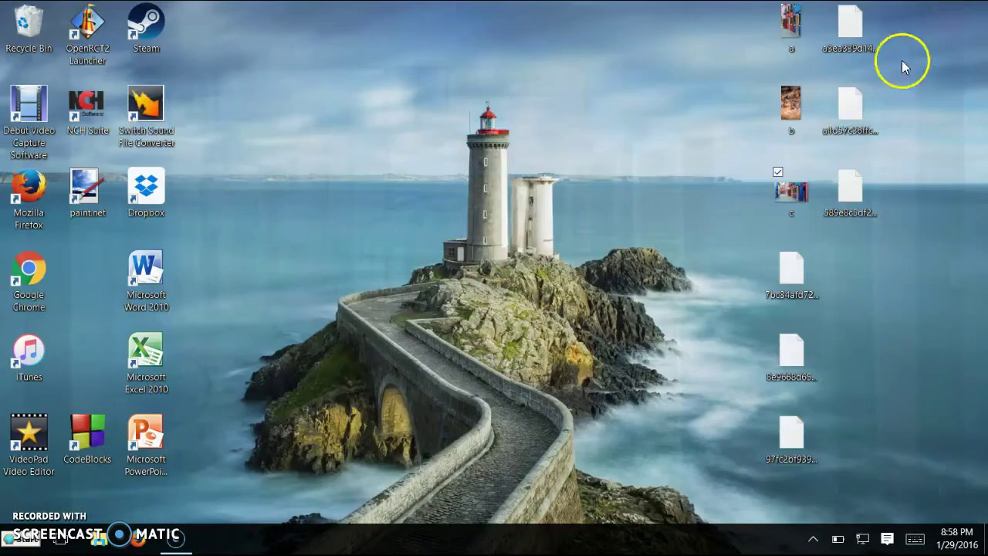
right_click(794, 189)
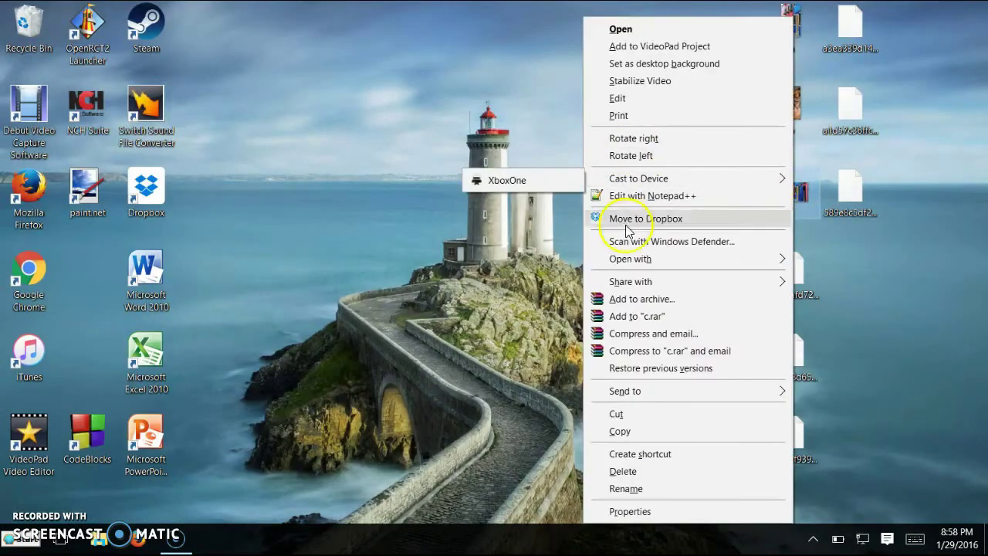
left_click(522, 371)
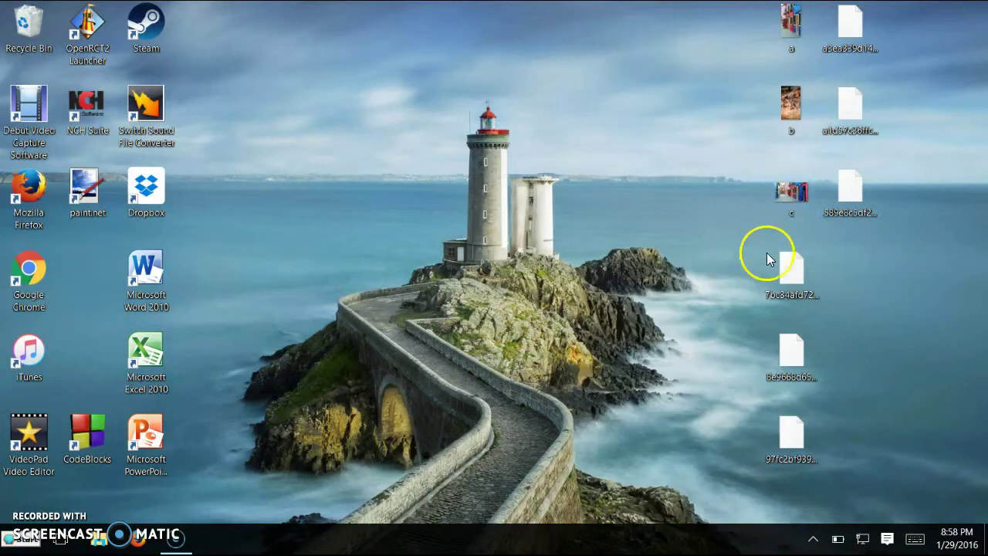
left_click(777, 262)
right_click(777, 262)
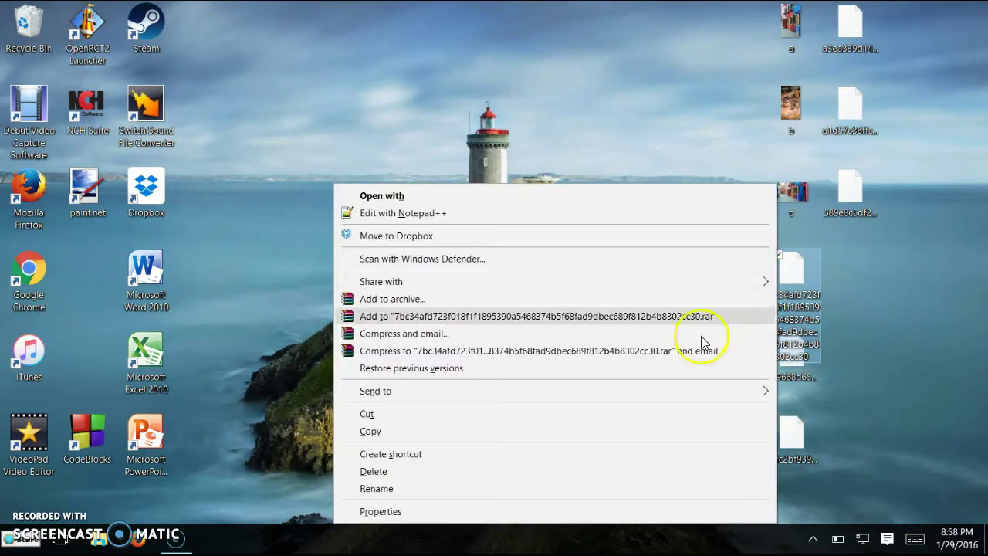
left_click(377, 487)
type("d")
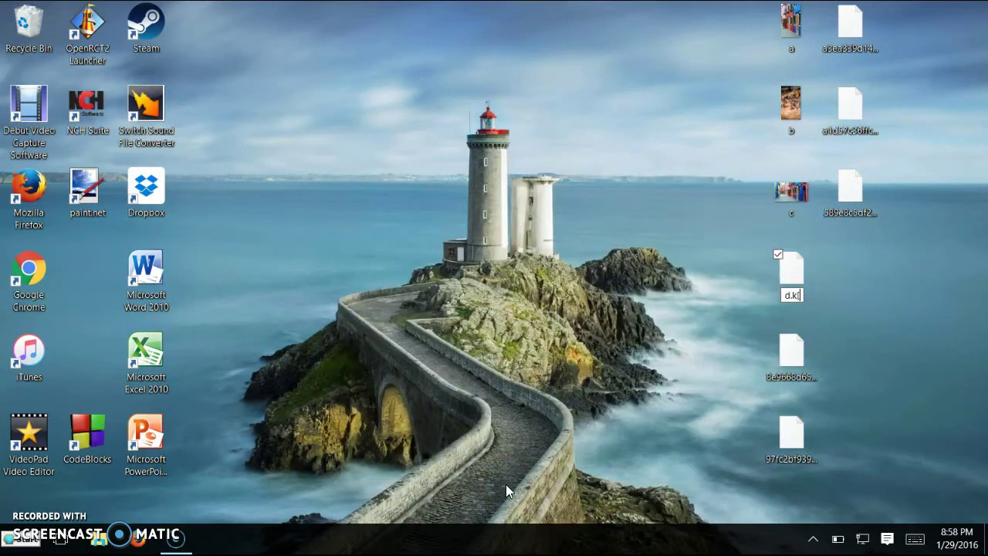
type(".jpg")
key("Return")
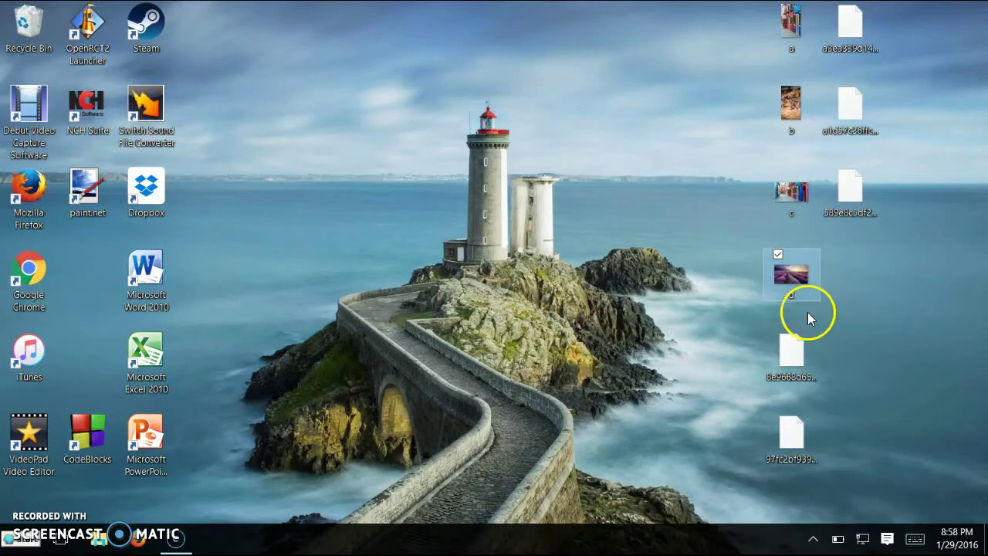
double_click(792, 281)
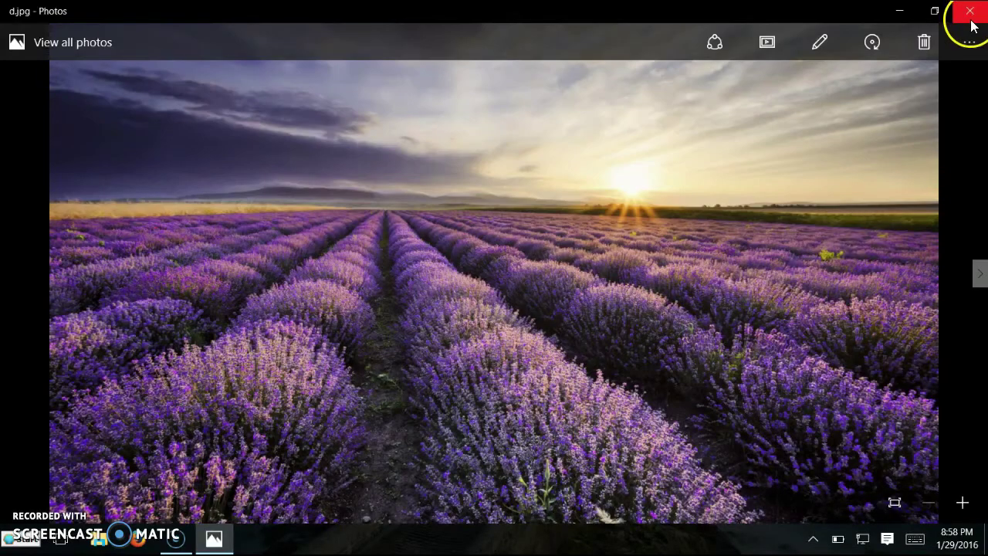
- Rename the following asset file to e.jpg and preview its drumsticks photo
left_click(971, 22)
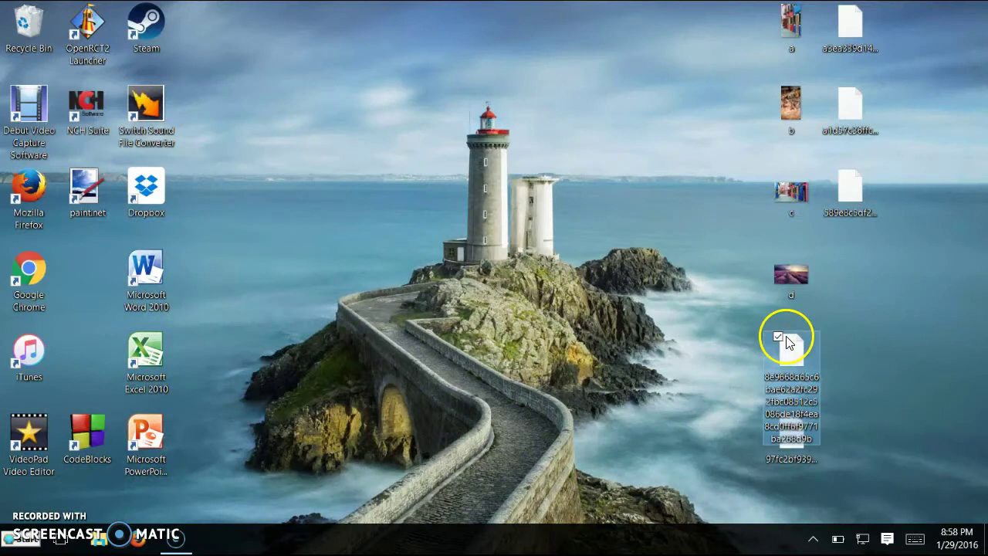
right_click(787, 343)
left_click(510, 487)
type("e")
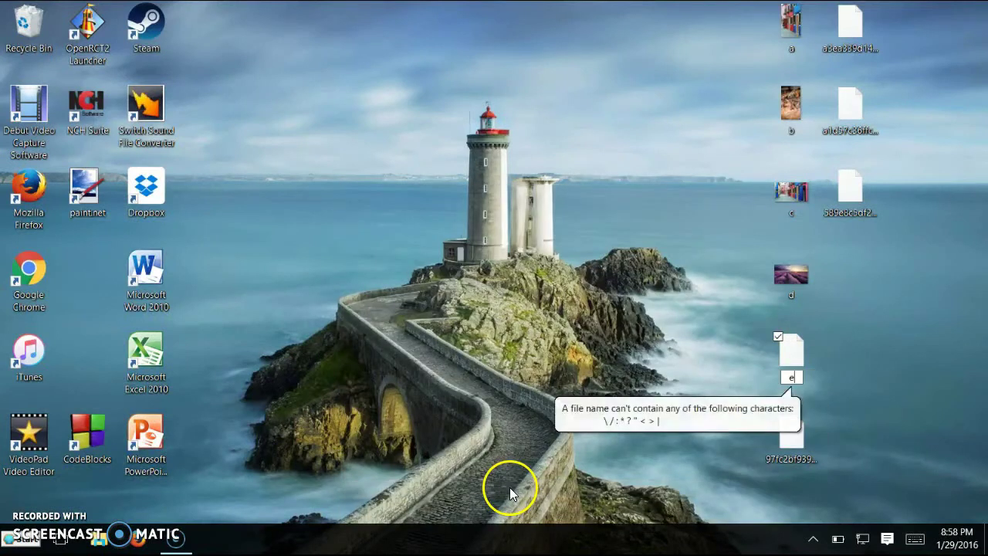
key("Return")
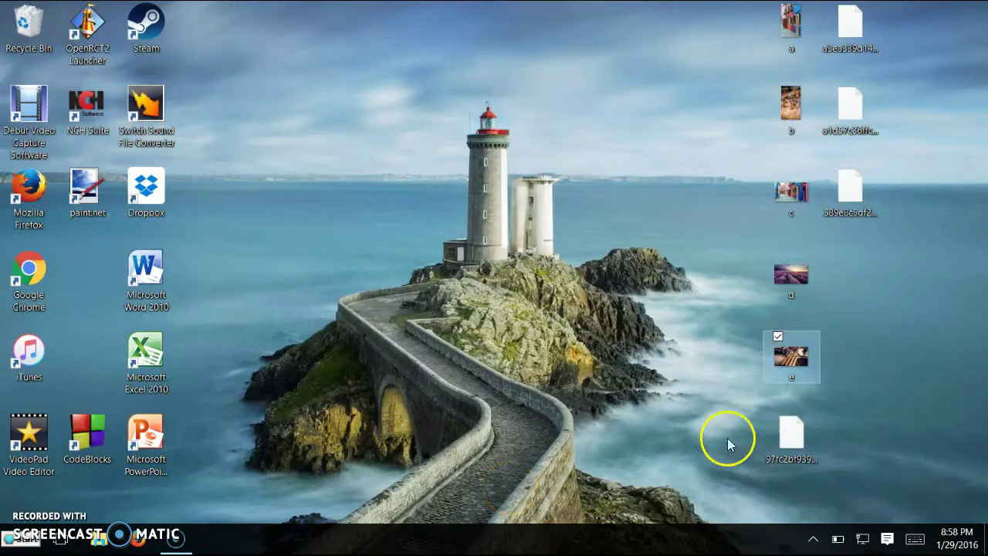
double_click(791, 355)
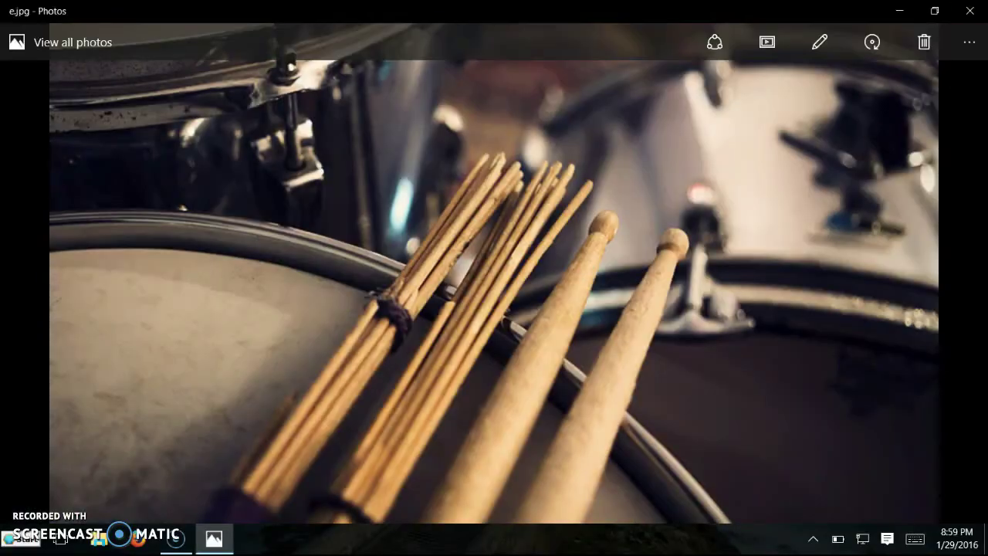
- Close Photos and rename two more asset files to f and aa.jpg
left_click(971, 11)
left_click(790, 431)
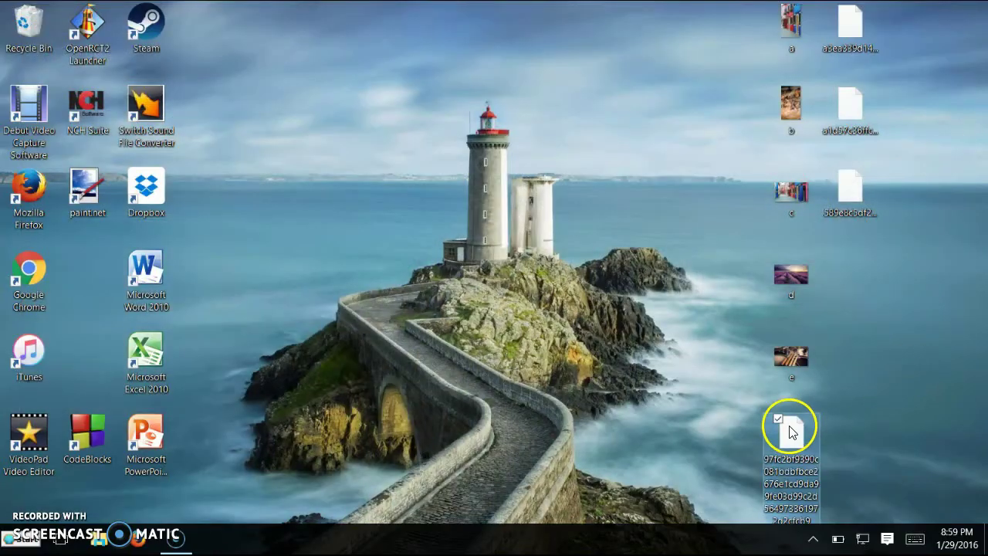
right_click(790, 431)
left_click(602, 386)
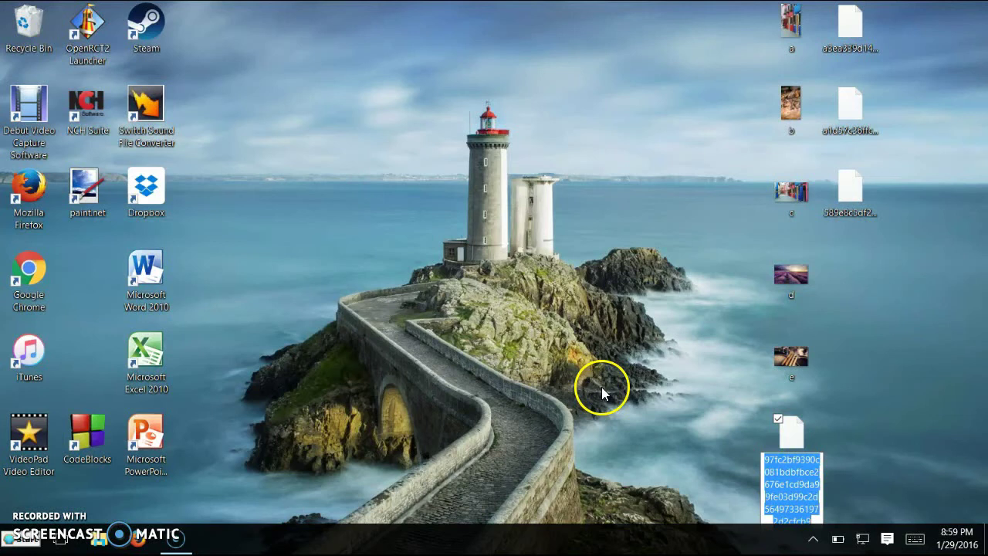
type("f")
key("Return")
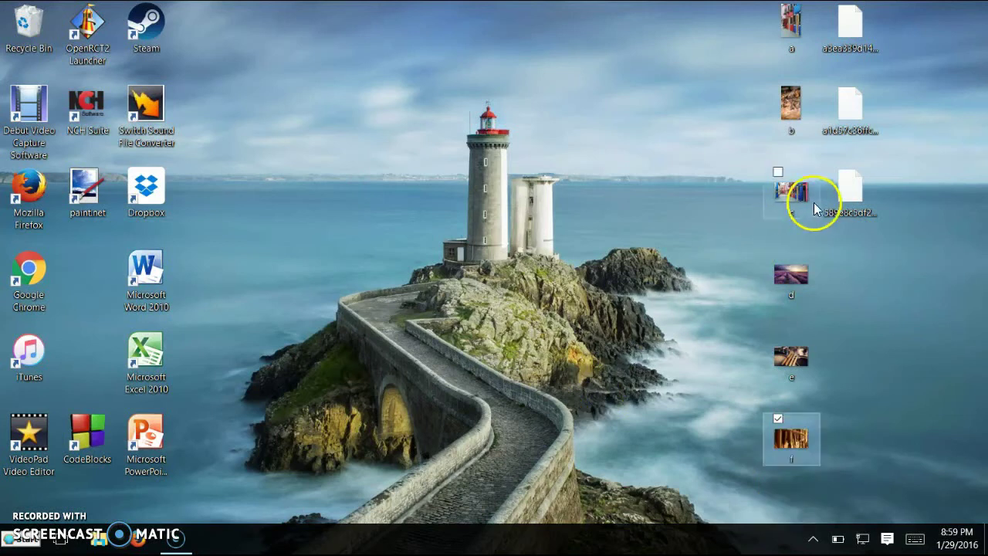
left_click(845, 194)
right_click(845, 196)
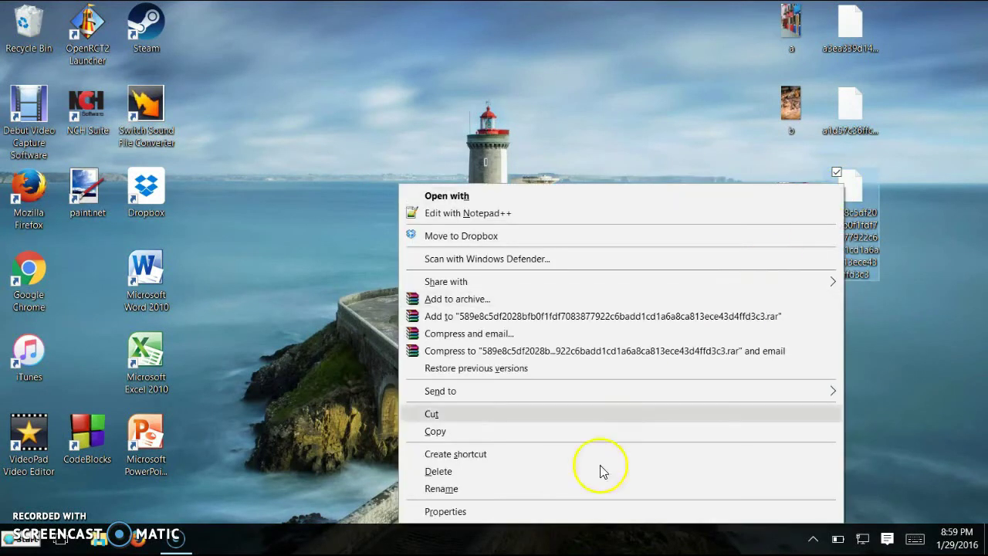
left_click(538, 487)
type("aa.j")
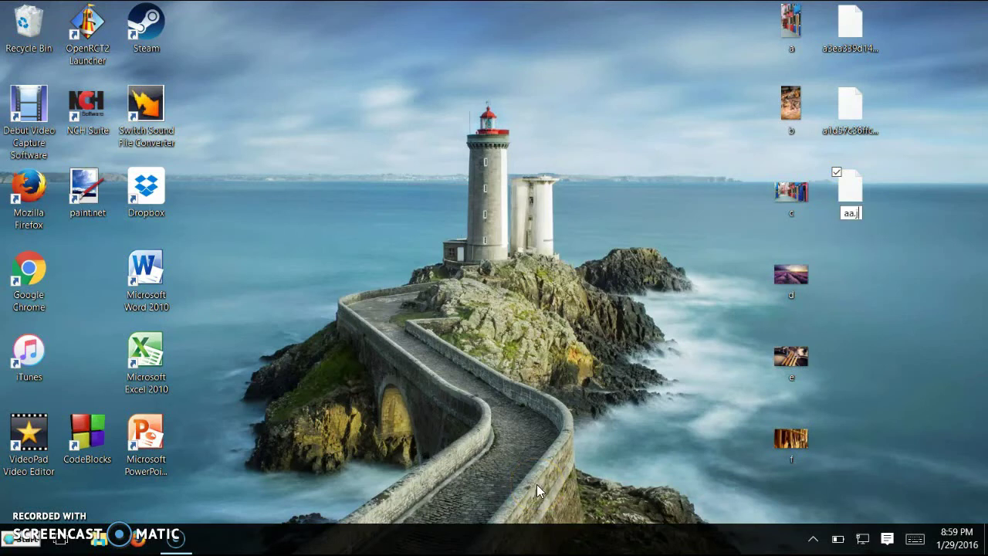
type("pg")
key("Return")
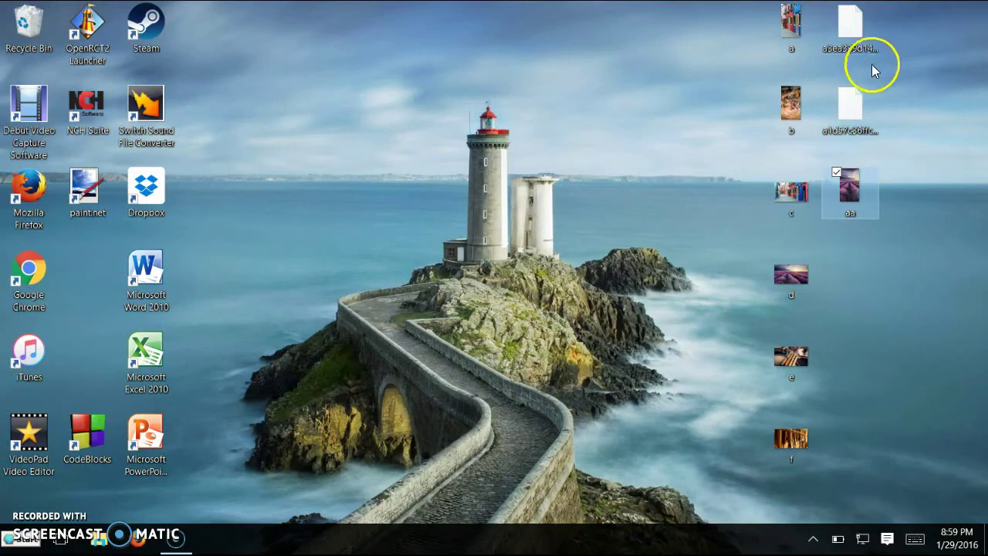
- Rename the last two asset files to ee.jpg and gg.jpg
left_click(855, 98)
right_click(854, 98)
left_click(569, 396)
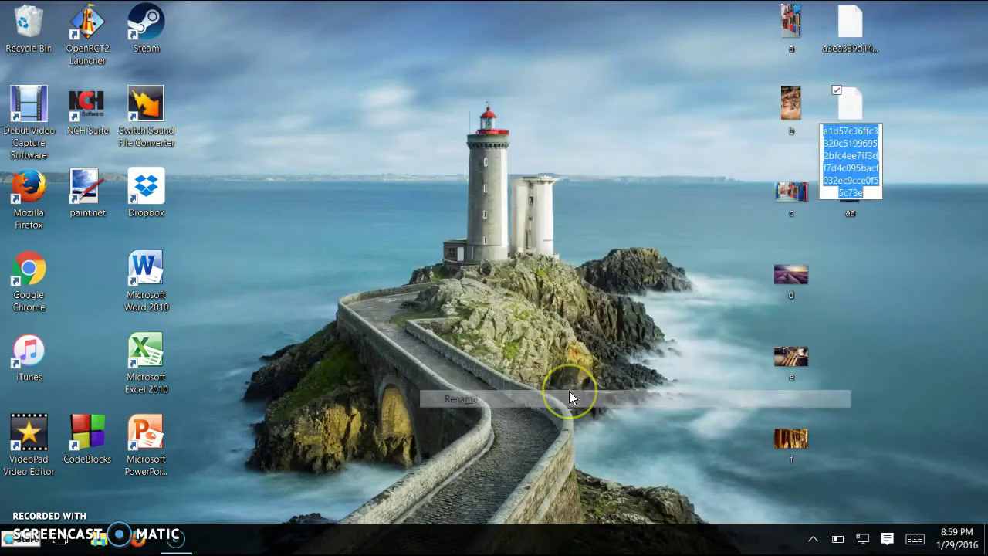
type("ee.jpg")
key("Return")
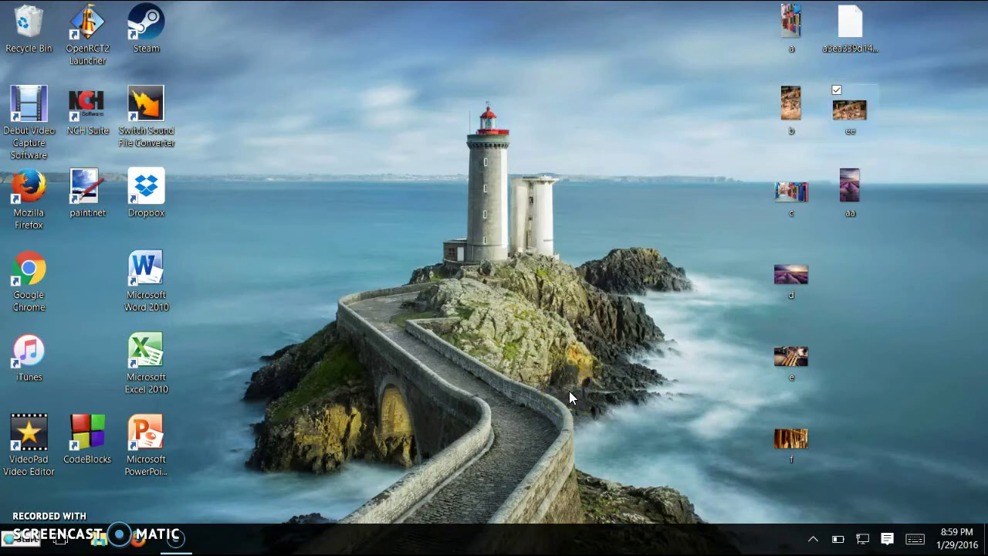
left_click(851, 45)
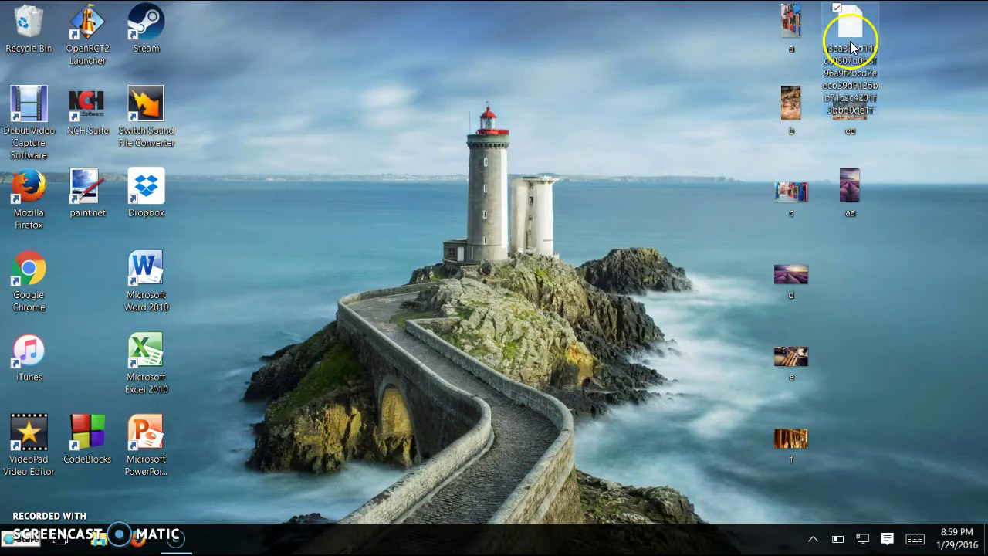
right_click(851, 43)
left_click(451, 349)
type("g")
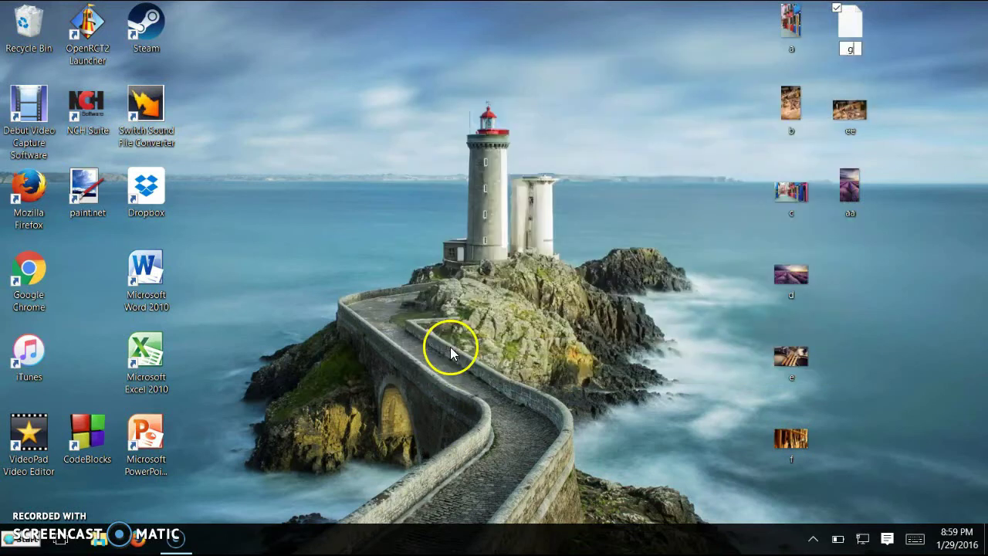
type("g.jpg")
key("Return")
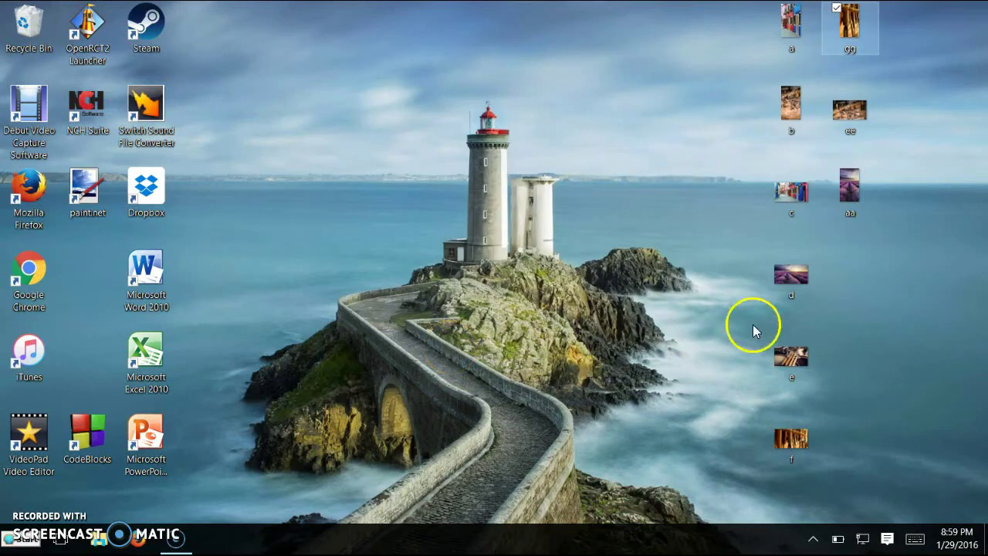
double_click(788, 432)
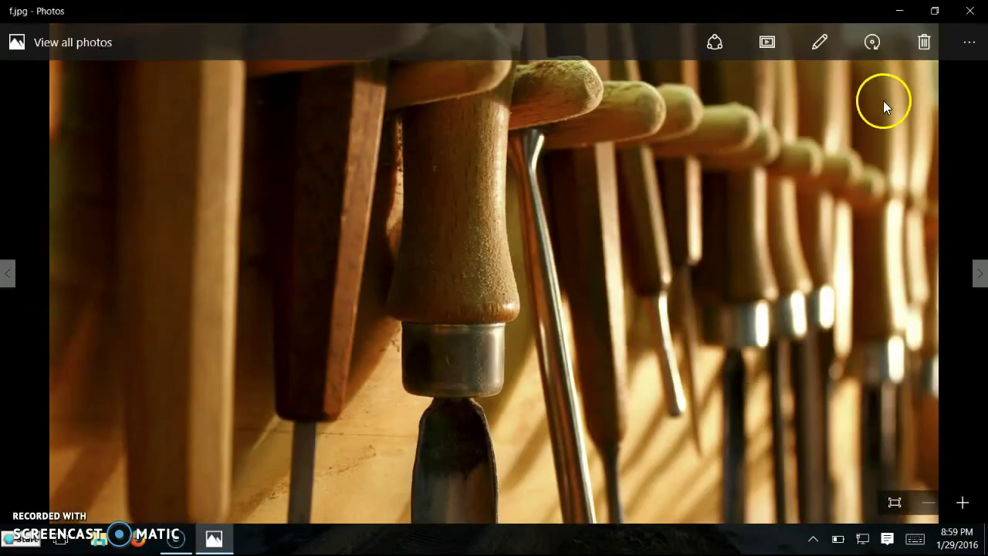
left_click(969, 11)
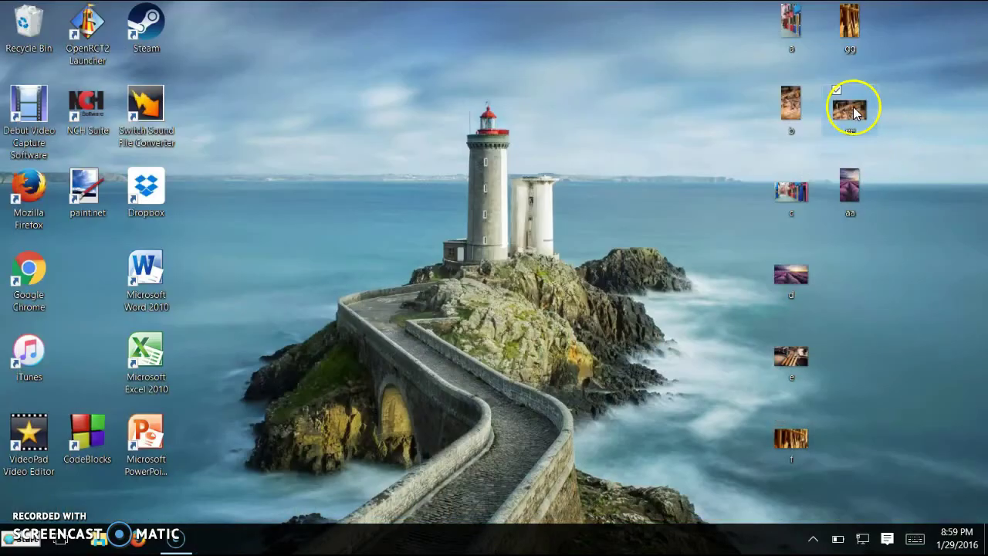
double_click(851, 109)
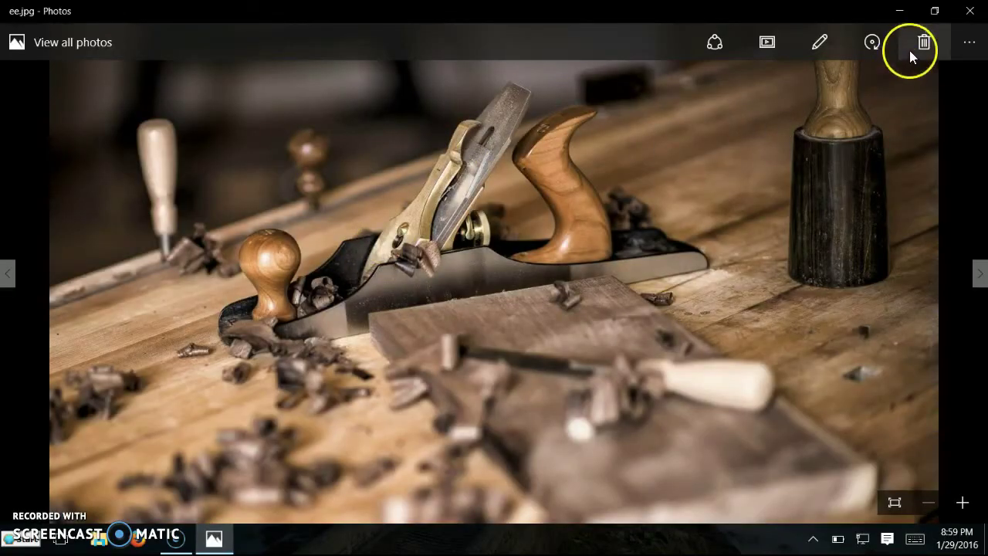
left_click(969, 11)
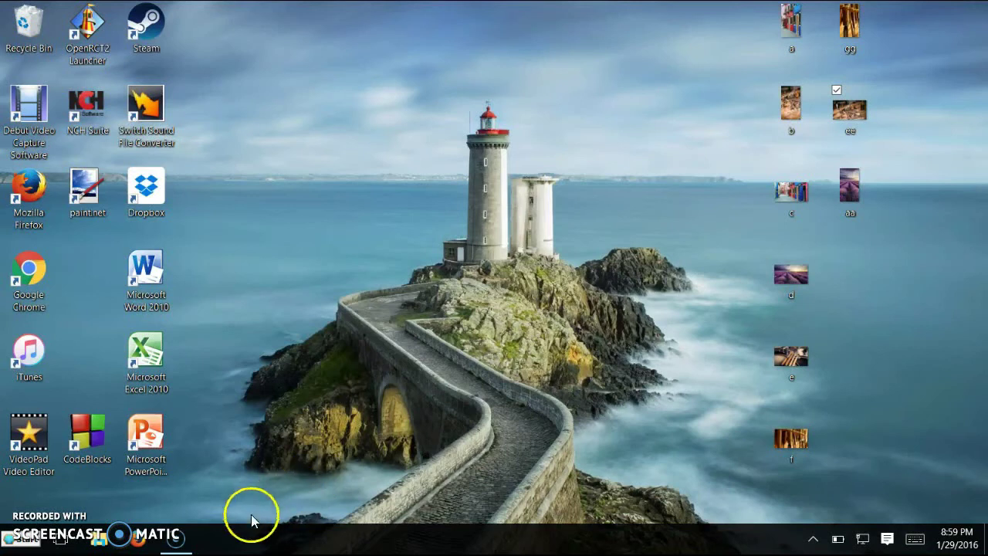